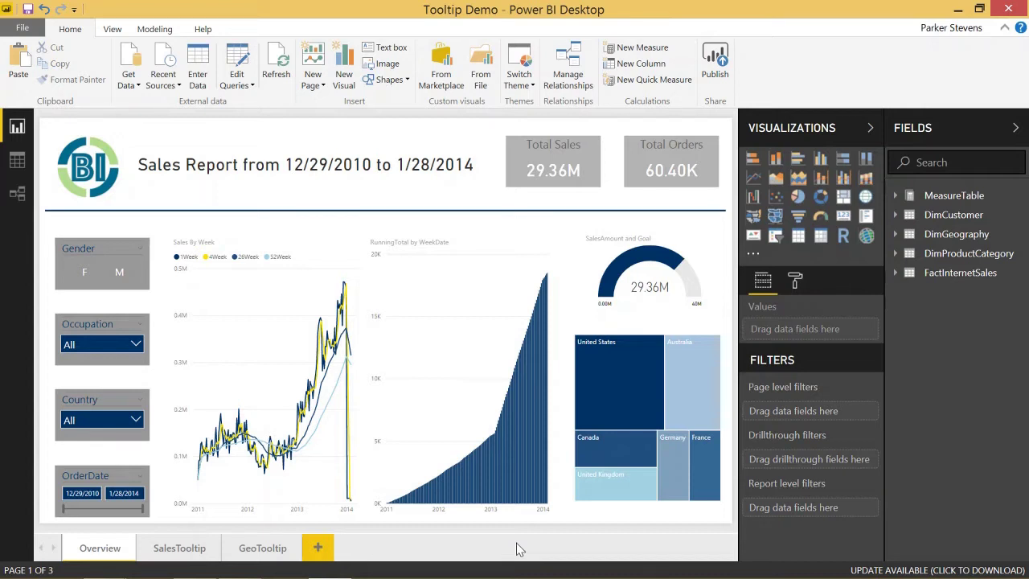
- In Chrome, download drilldownPlayer.pbiviz from the Drilldown Player GitHub v1.0.0 releases page
mouse_move(9, 563)
left_click(193, 565)
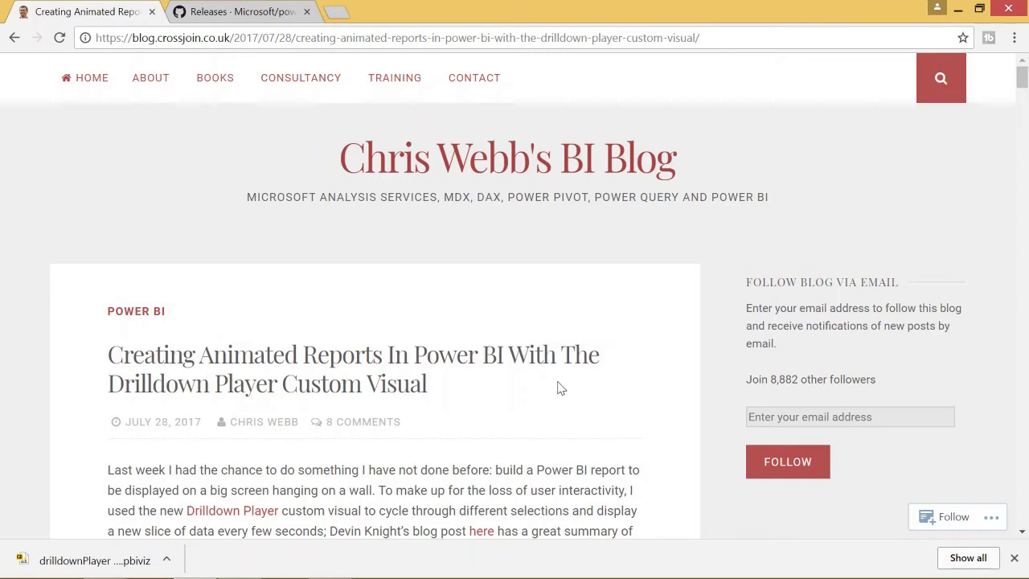
left_click(241, 8)
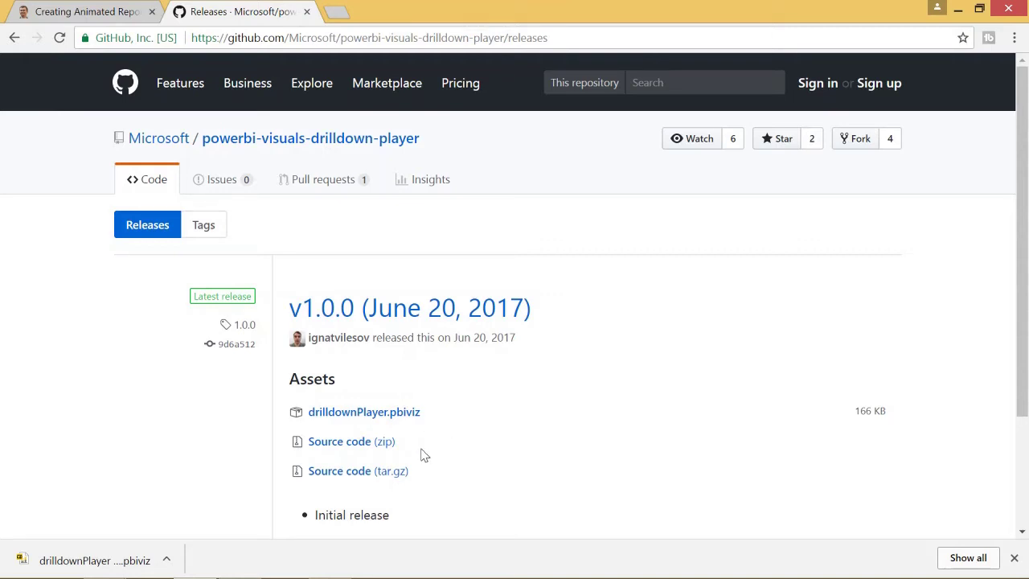
left_click(370, 418)
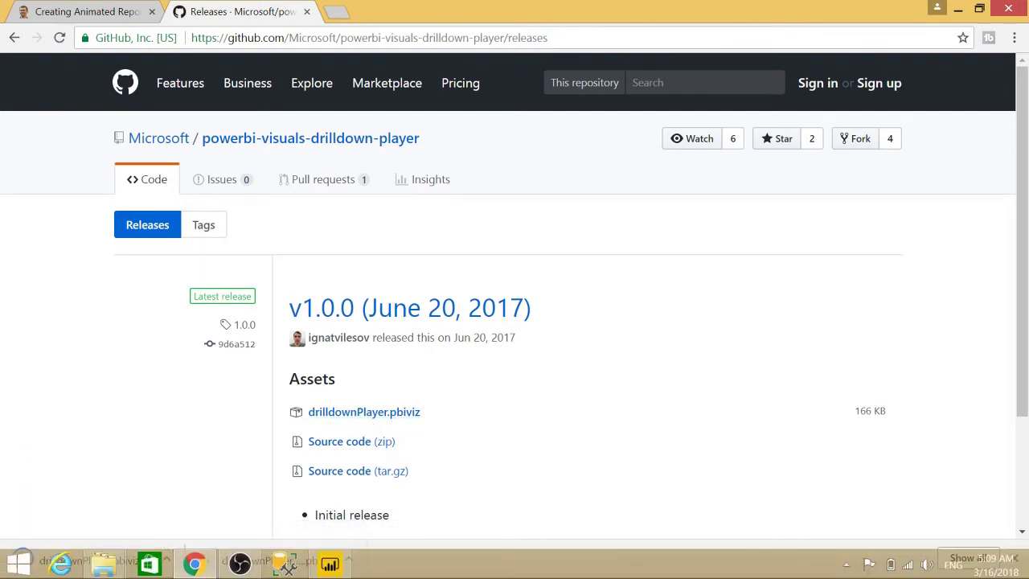
- Add a blank report page and start an Enter Data table with its column renamed to Hour
left_click(325, 567)
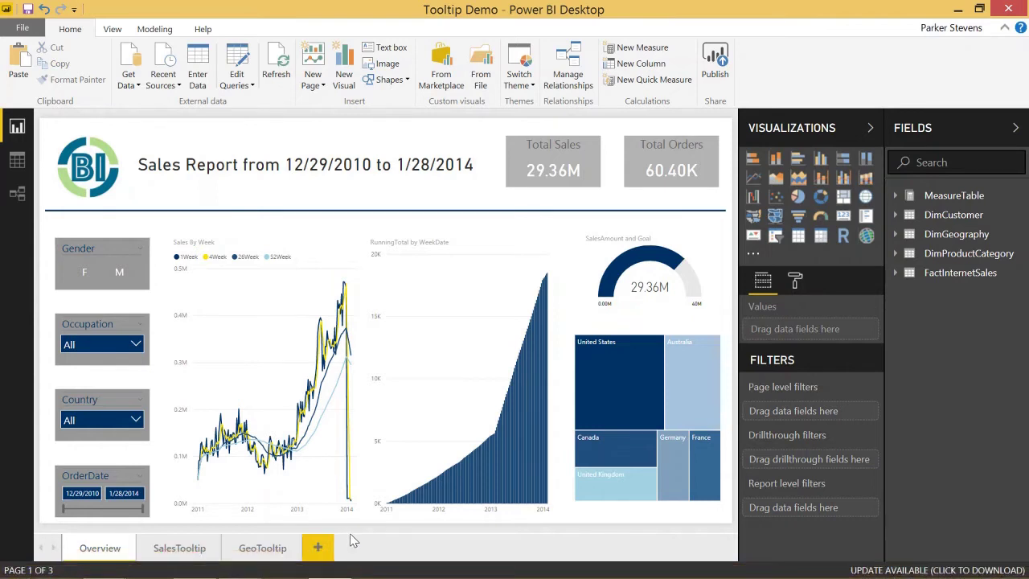
left_click(317, 548)
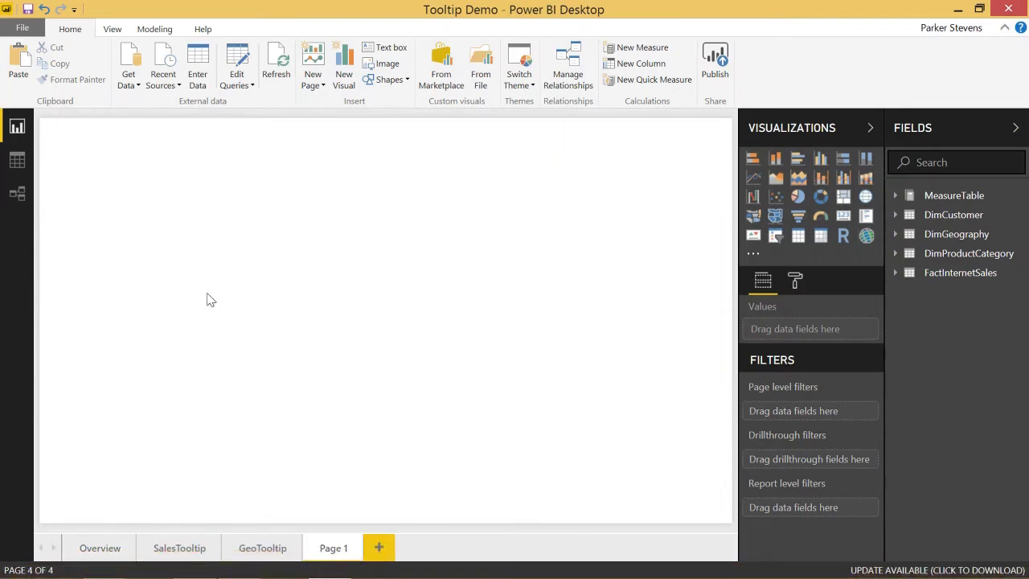
left_click(197, 69)
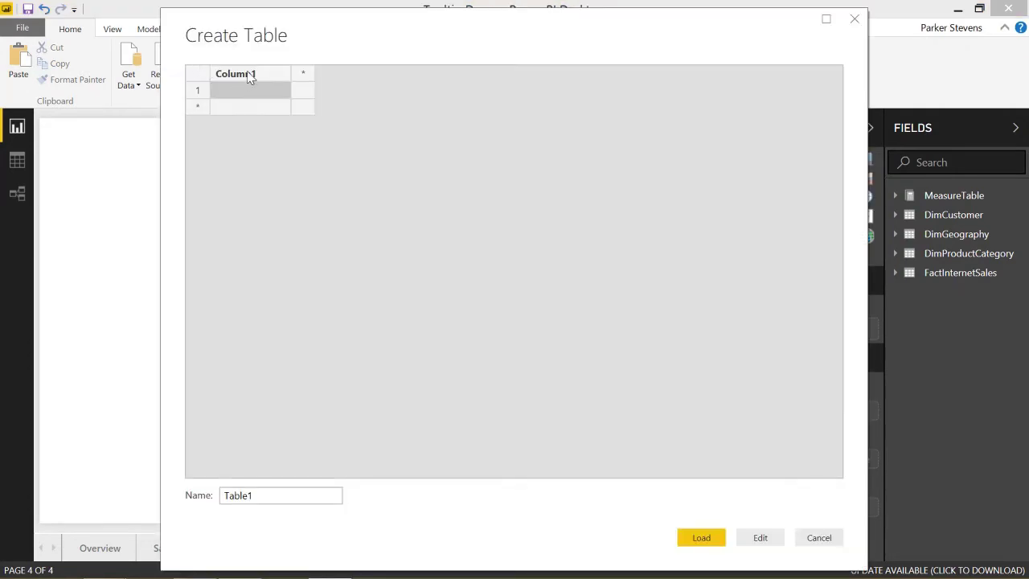
left_click(250, 75)
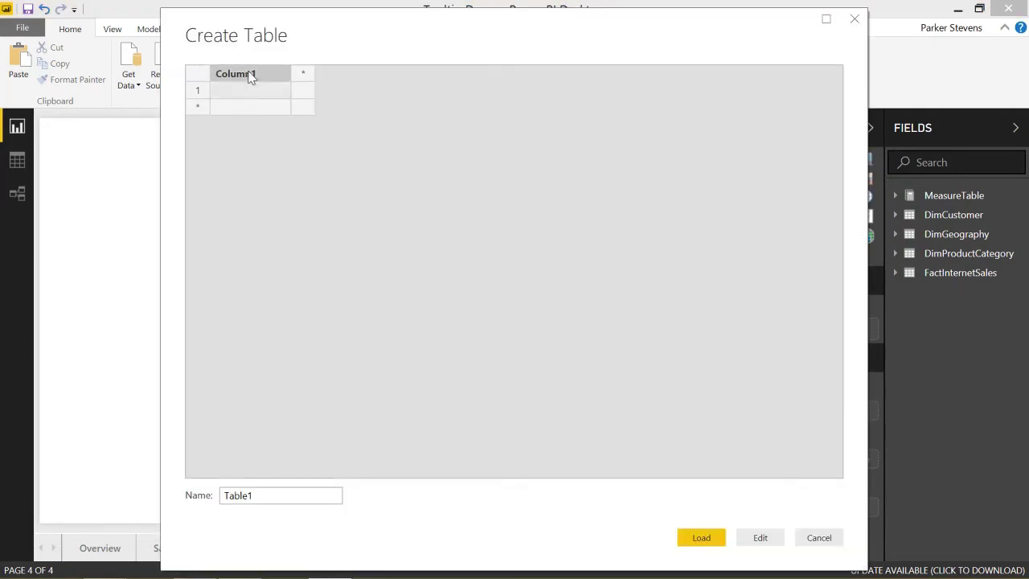
double_click(250, 75)
type("Hour")
key("Return")
- Enter the Hour values 1 through 12
type("1")
key("Return")
type("2")
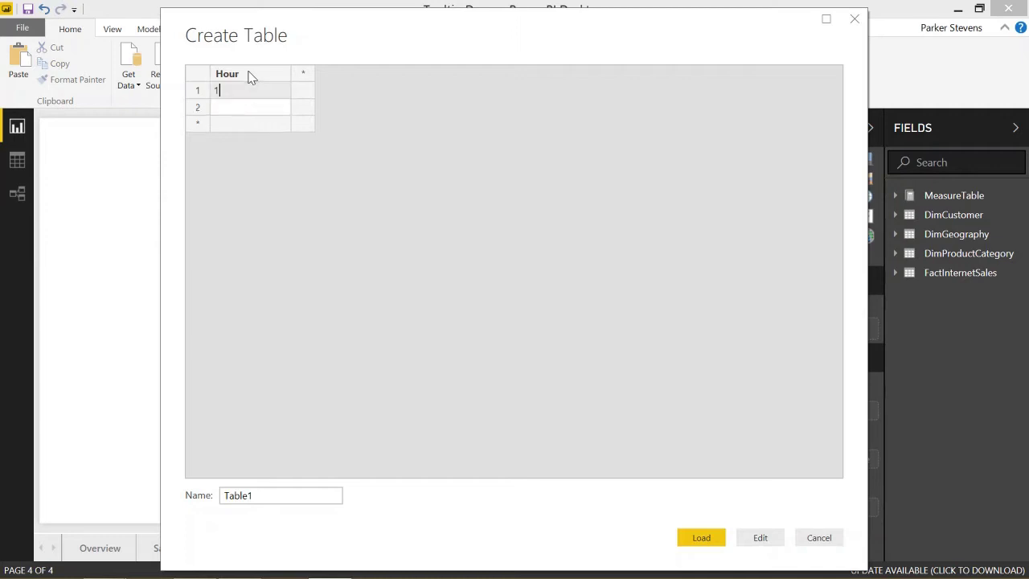
key("Return")
type("3")
key("Return")
type("4")
key("Return")
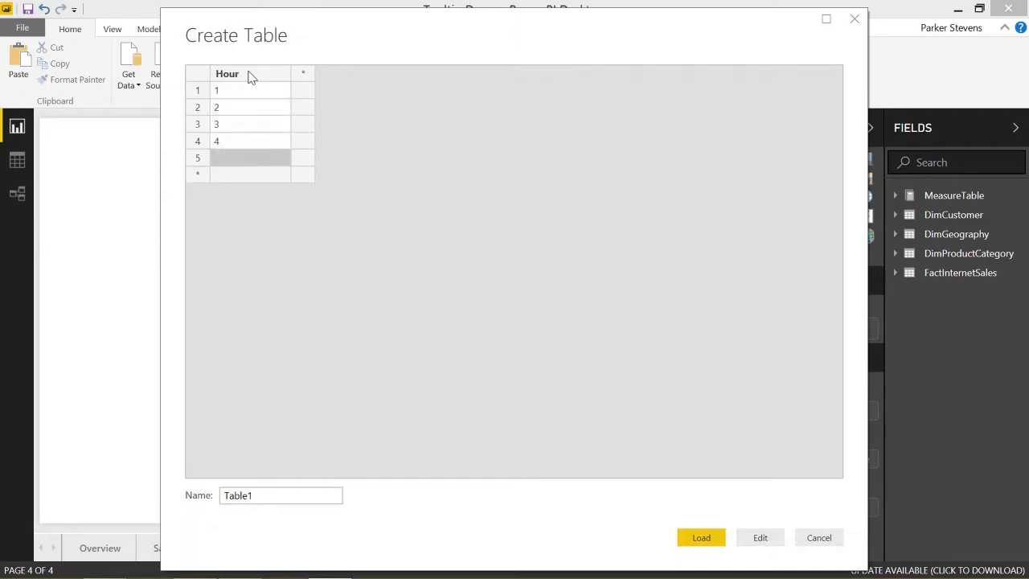
type("5")
key("Return")
type("6")
key("Return")
type("7 8")
key("Return")
type("9")
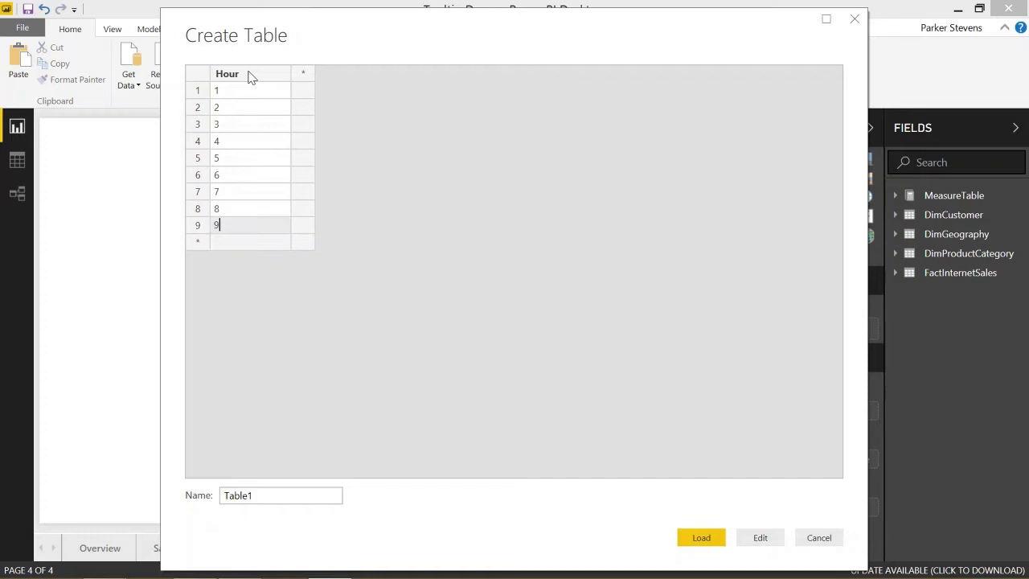
key("Return")
type("10")
key("Return")
type("11")
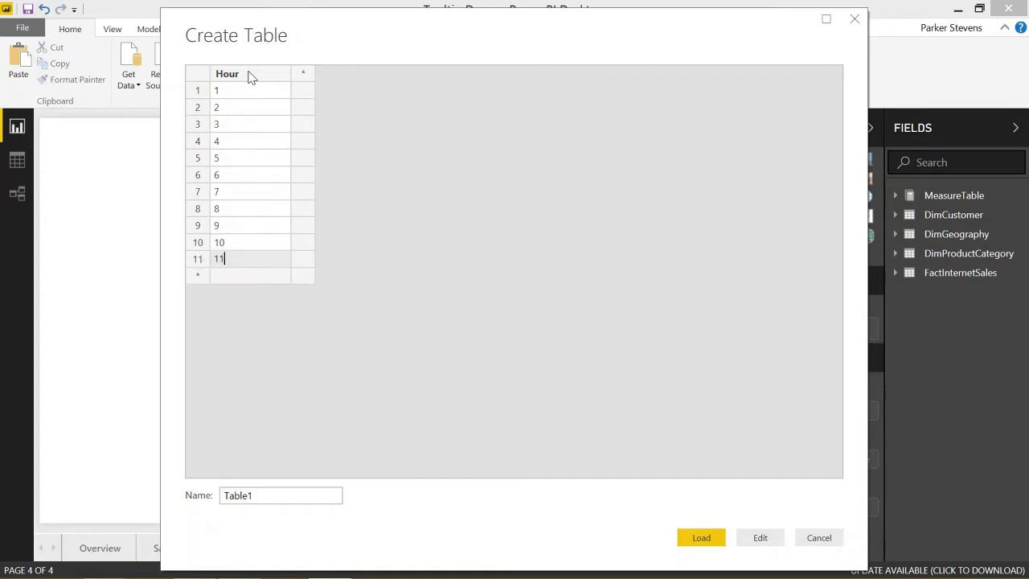
key("Return")
type("12")
key("Return")
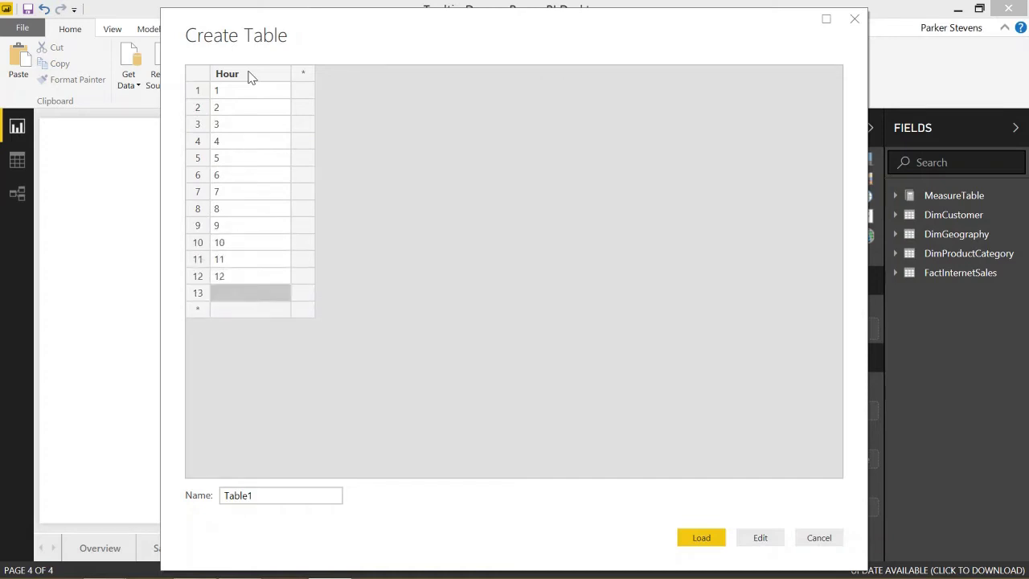
- Name the table Time, load it, and check its Hour values in Data view
key("Tab")
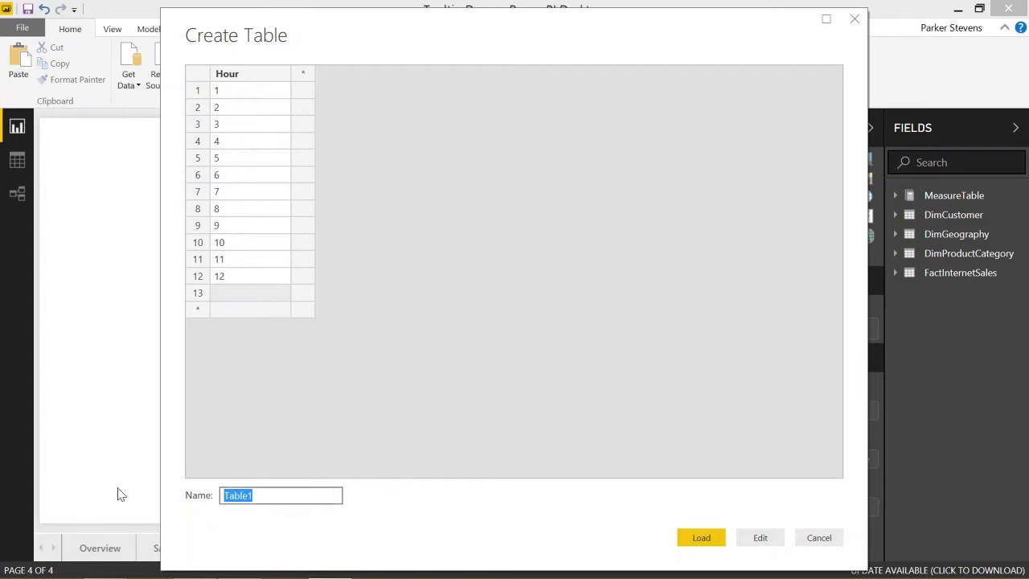
type("Time")
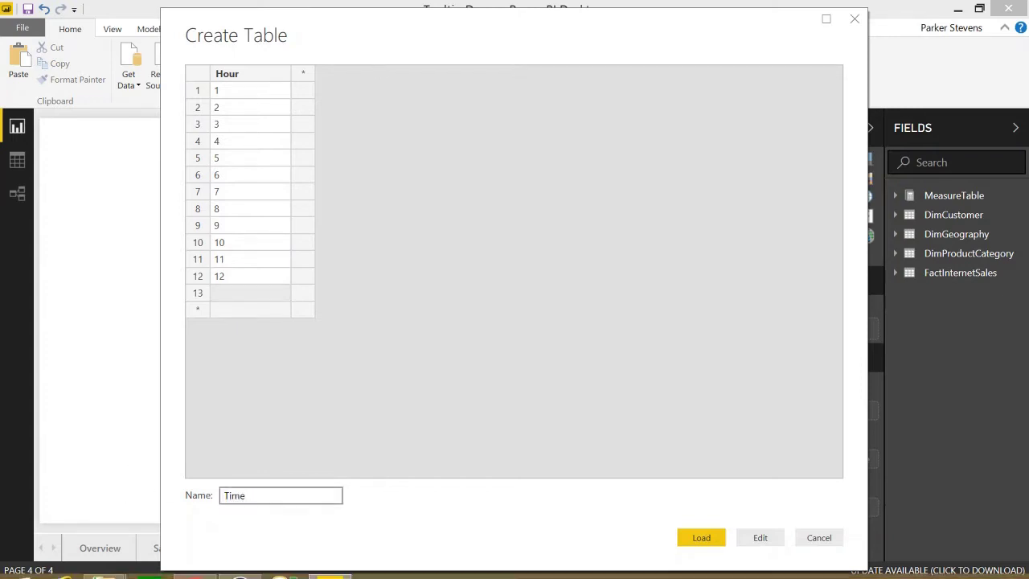
left_click(726, 537)
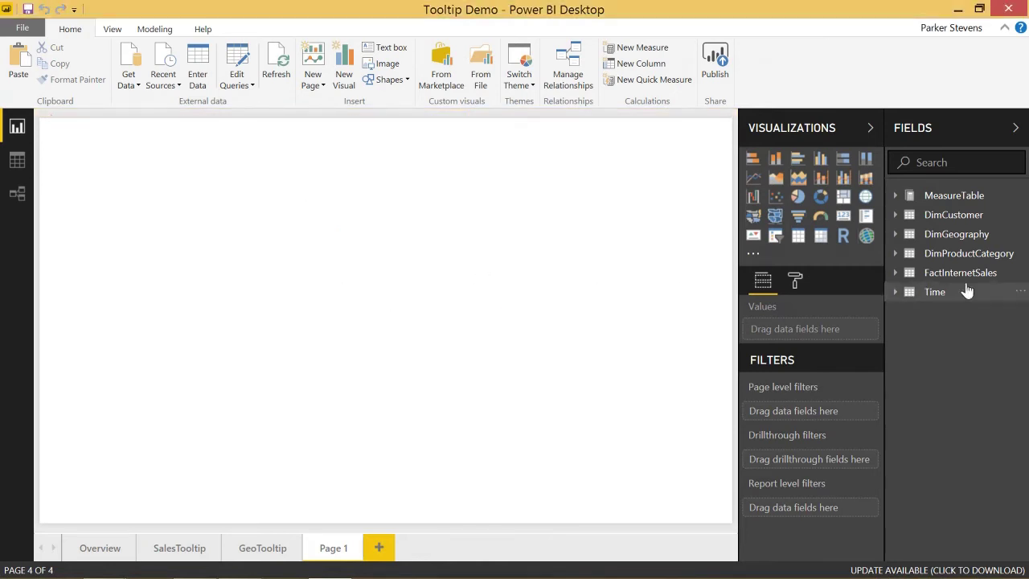
left_click(916, 296)
left_click(17, 160)
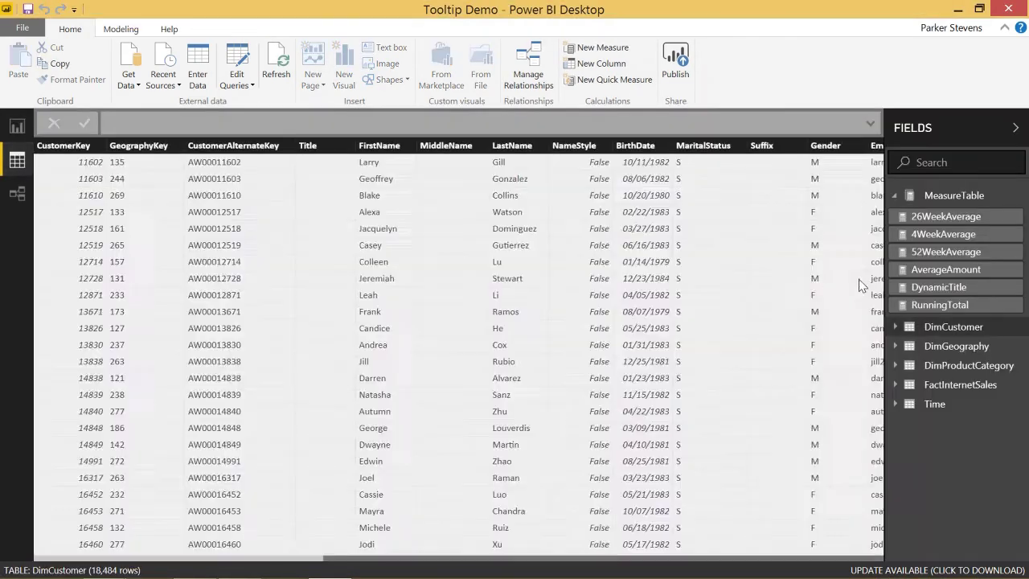
left_click(920, 404)
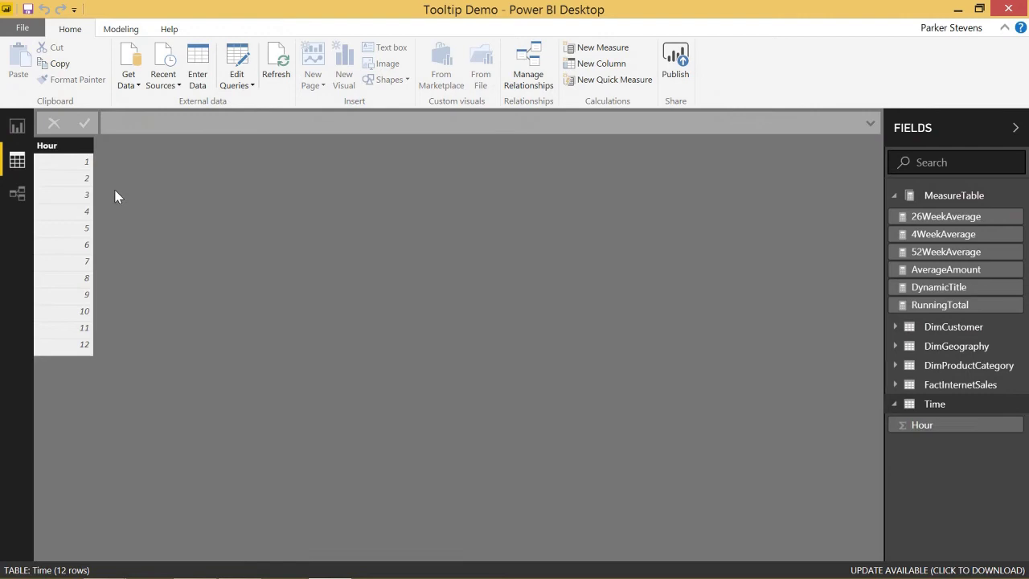
- In MeasureTable, create TimeMeasure = UNICHAR(128335 + MAX('Time'[Hour]))
left_click(17, 126)
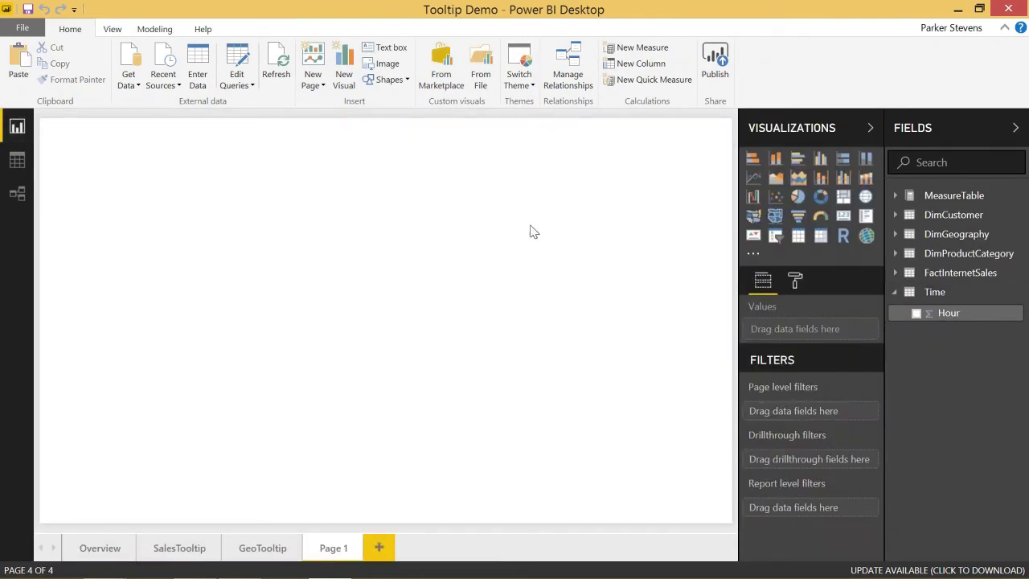
left_click(894, 196)
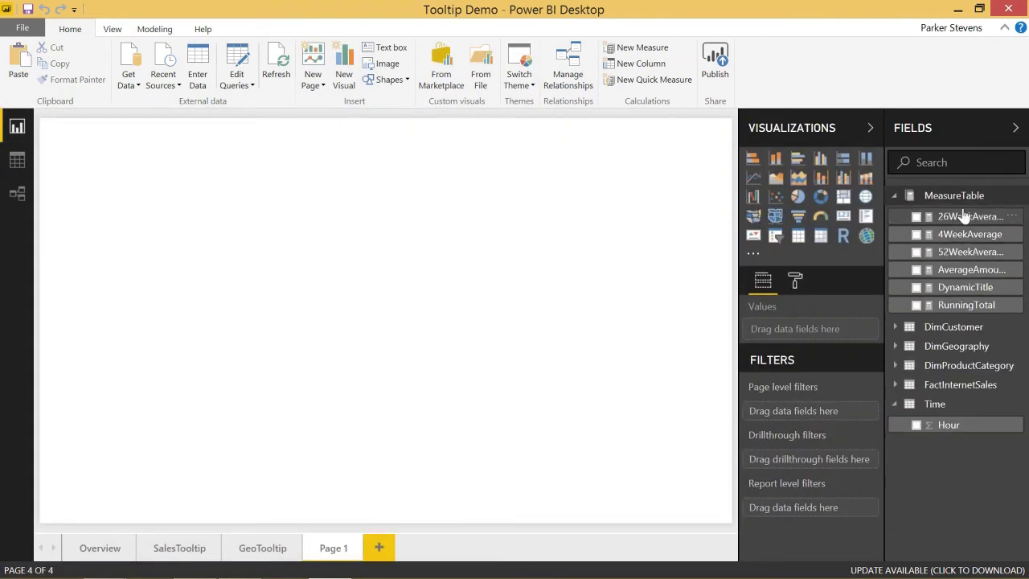
right_click(962, 201)
left_click(912, 215)
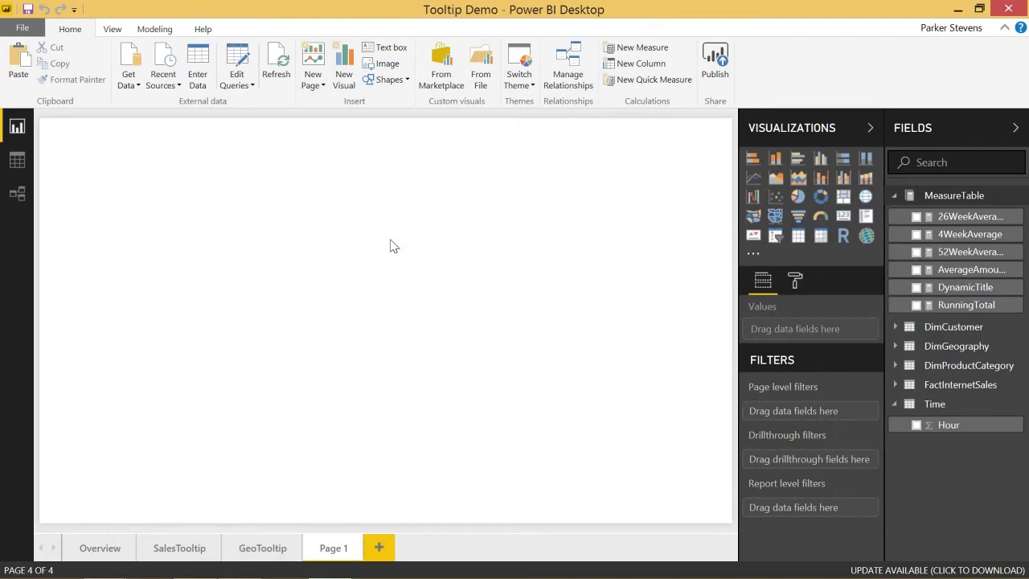
type("Ti")
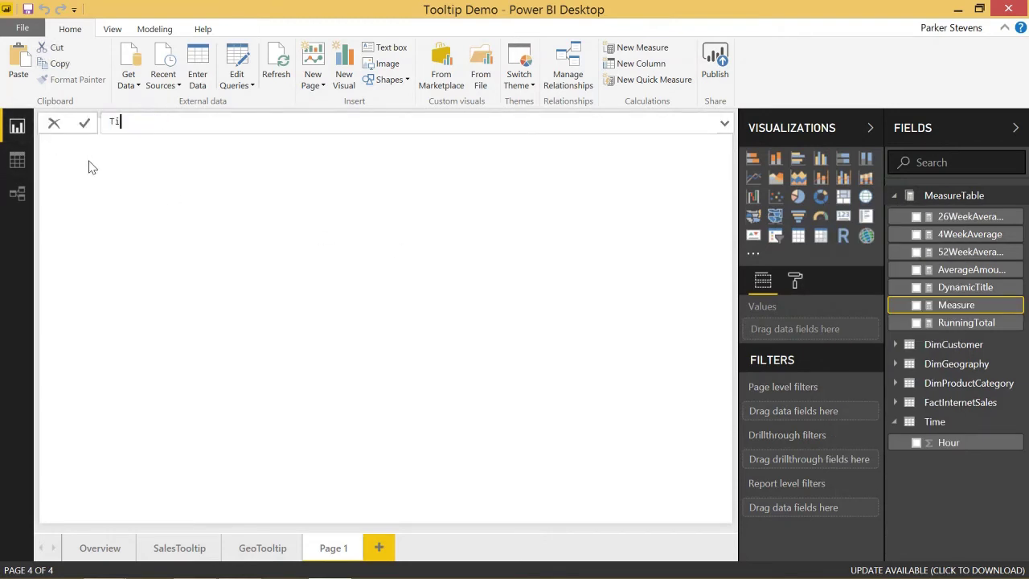
type("me Measure = UNIC")
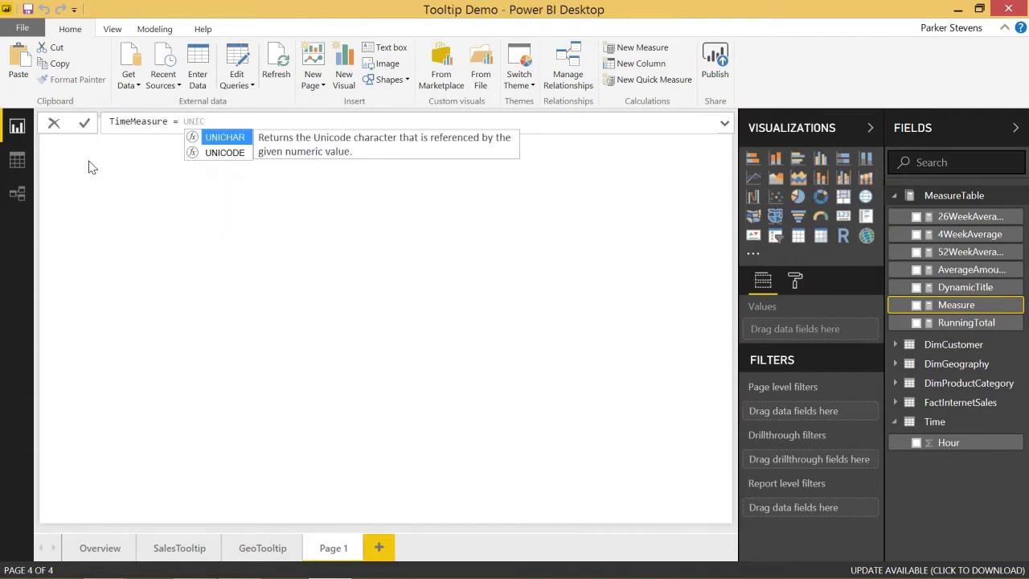
key("Tab")
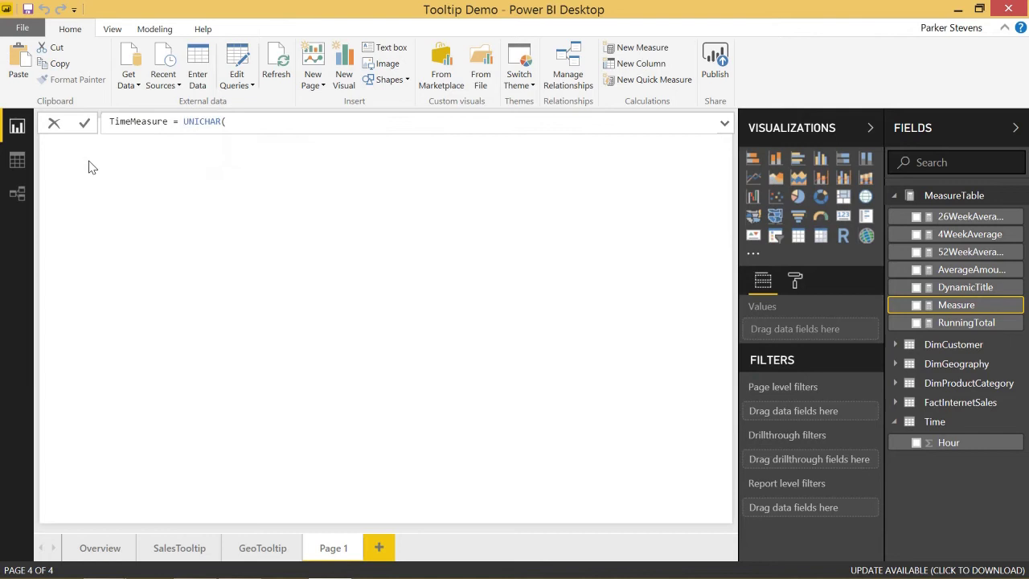
type("128335")
type("+ MAX(")
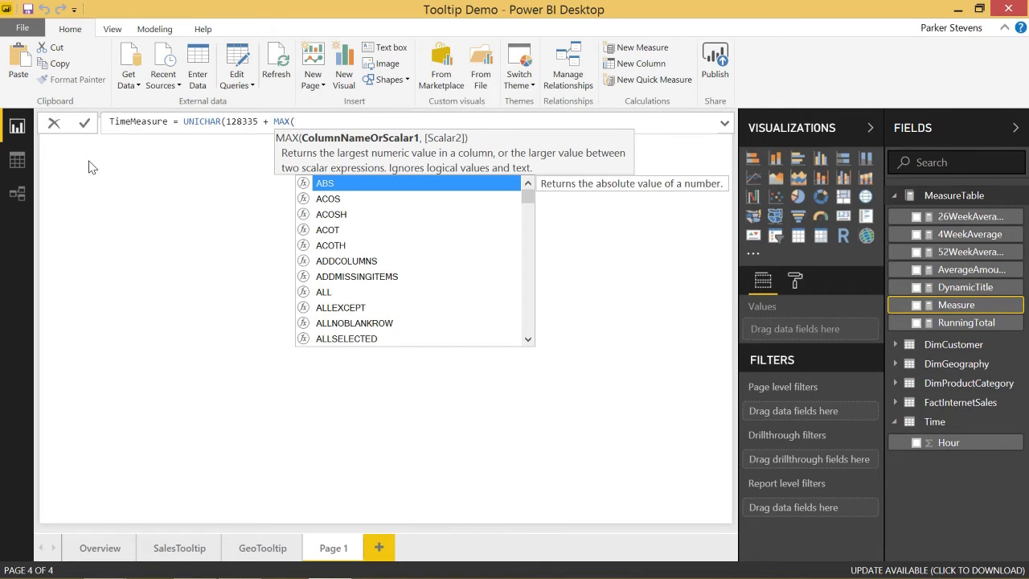
type("'Time'[Hour")
key("Tab")
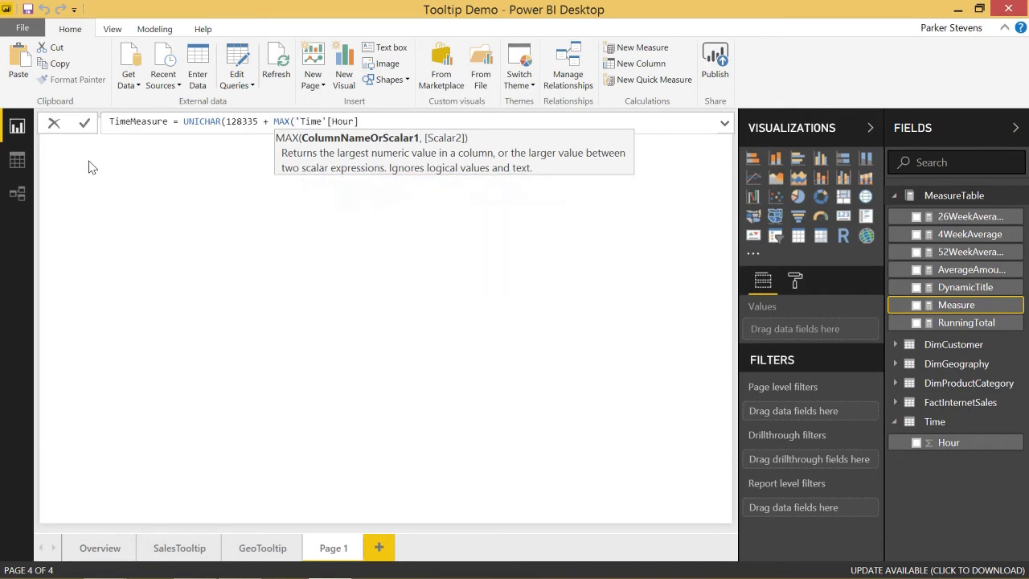
type("))")
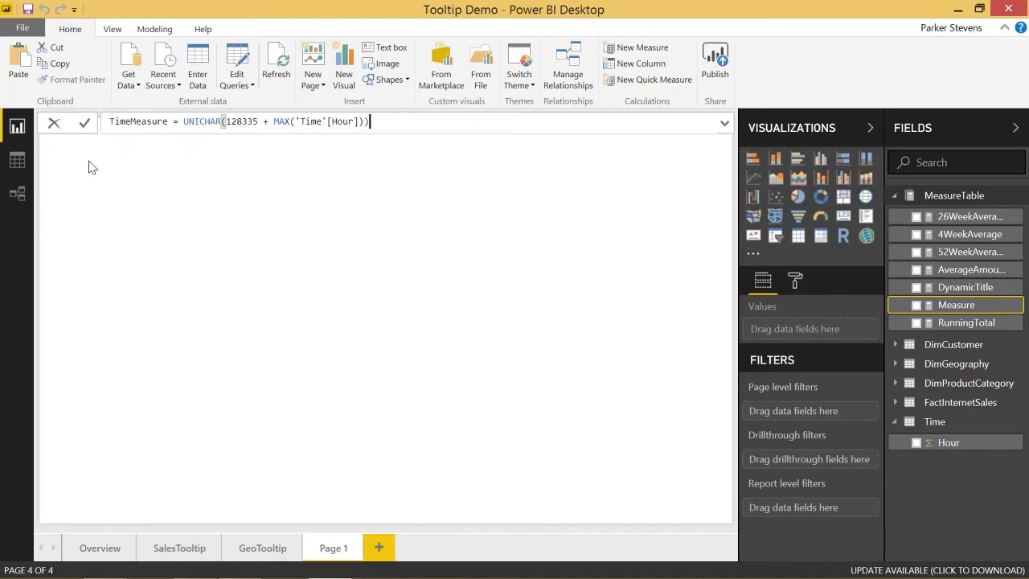
key("Return")
- Import the drilldownPlayer custom visual from file into the Visualizations pane
left_click(522, 375)
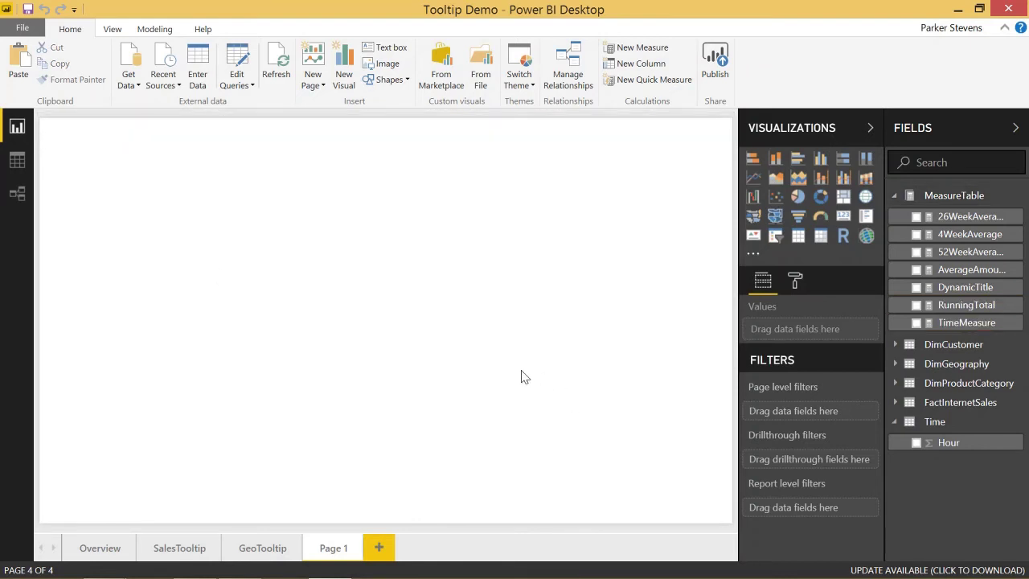
left_click(753, 254)
left_click(776, 274)
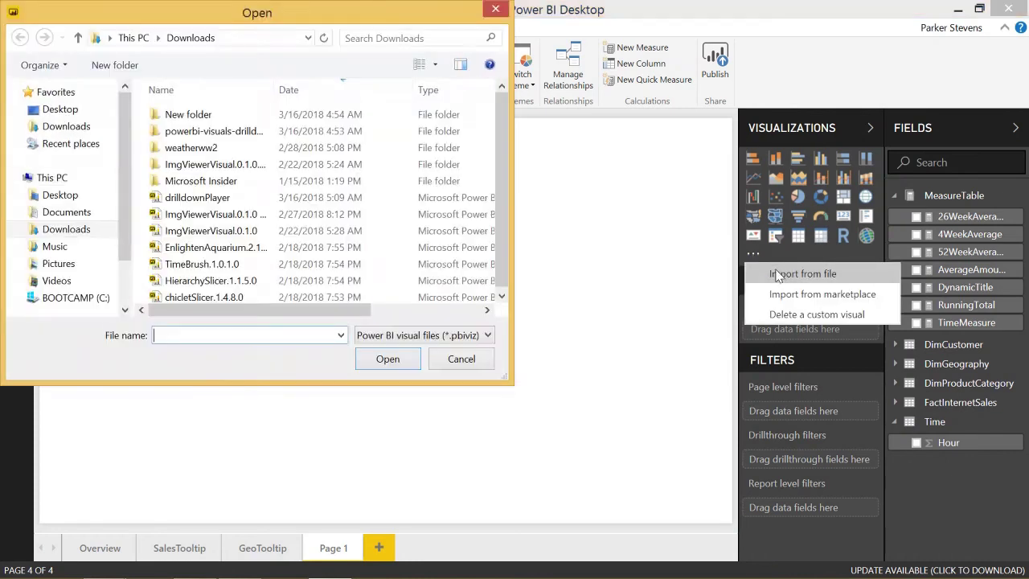
left_click(273, 200)
left_click(389, 366)
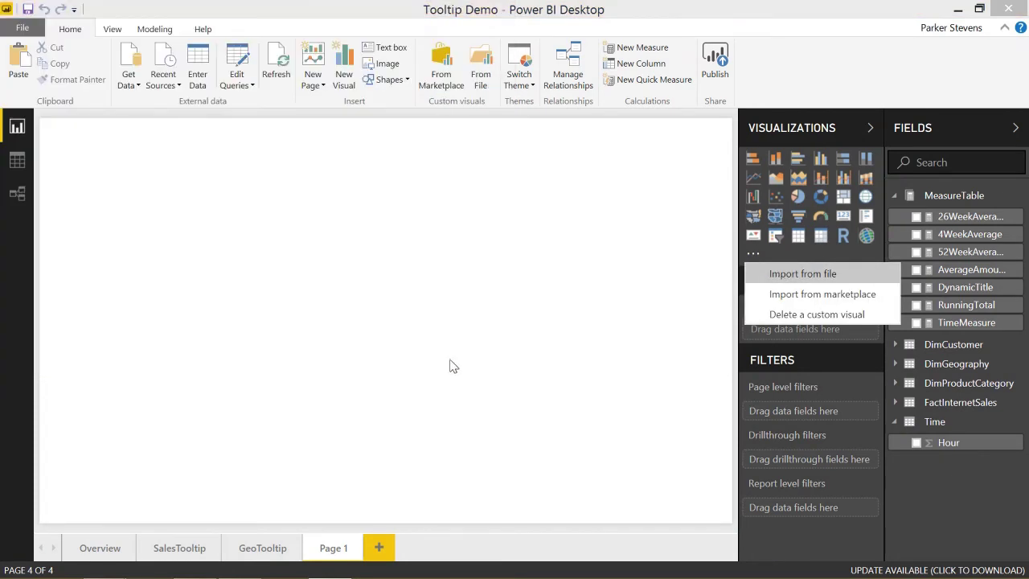
left_click(643, 326)
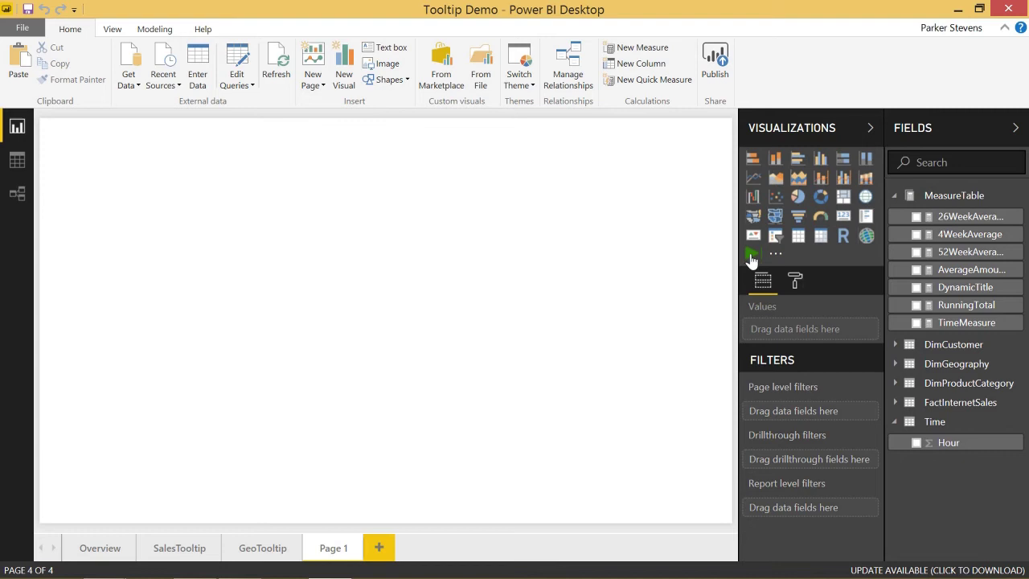
- Add a Drilldown Player on Hour, set to loop continuously with a 1-second step time
left_click(752, 254)
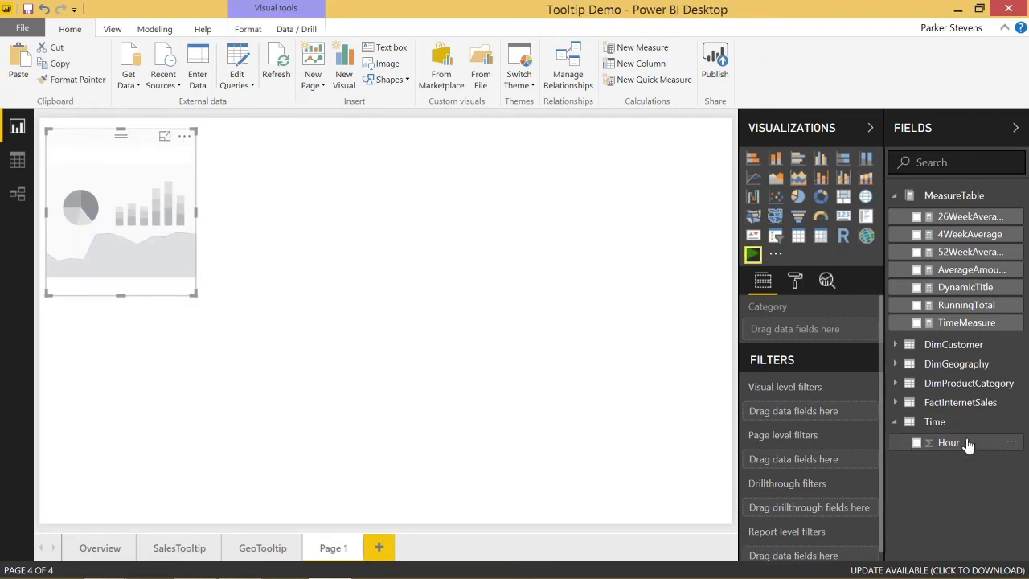
left_click_drag(963, 443, 137, 210)
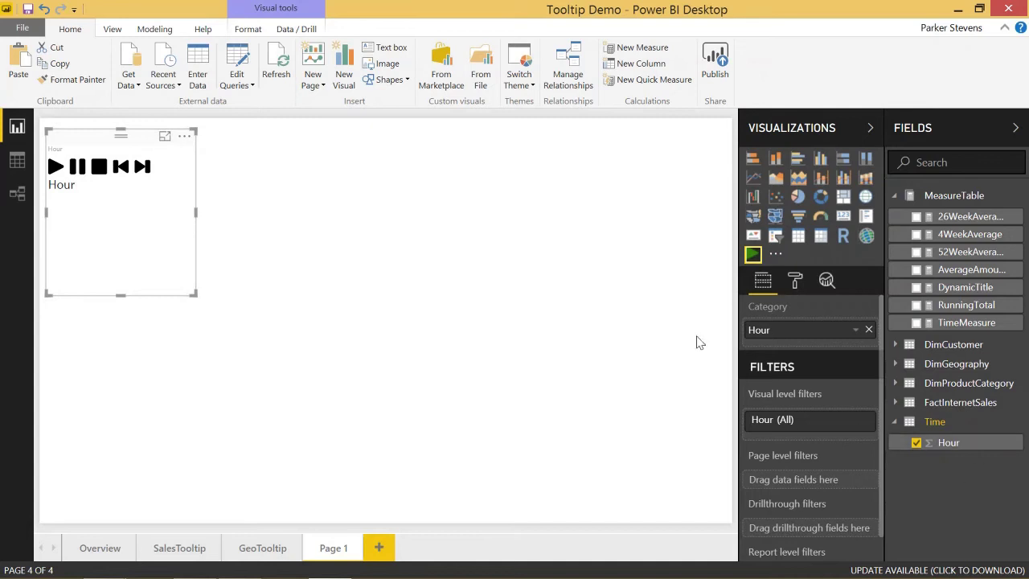
left_click(55, 166)
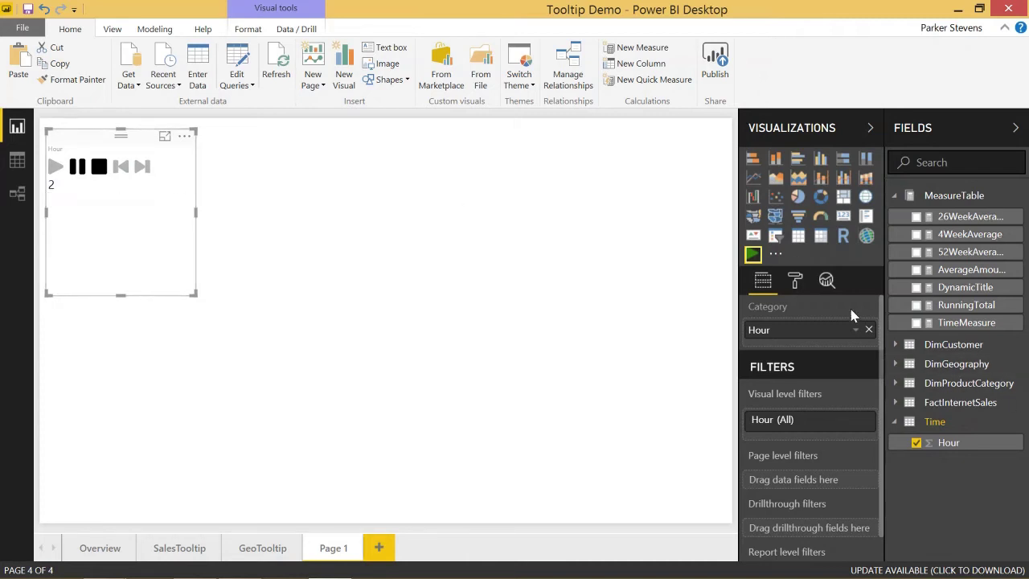
left_click(795, 283)
left_click(812, 344)
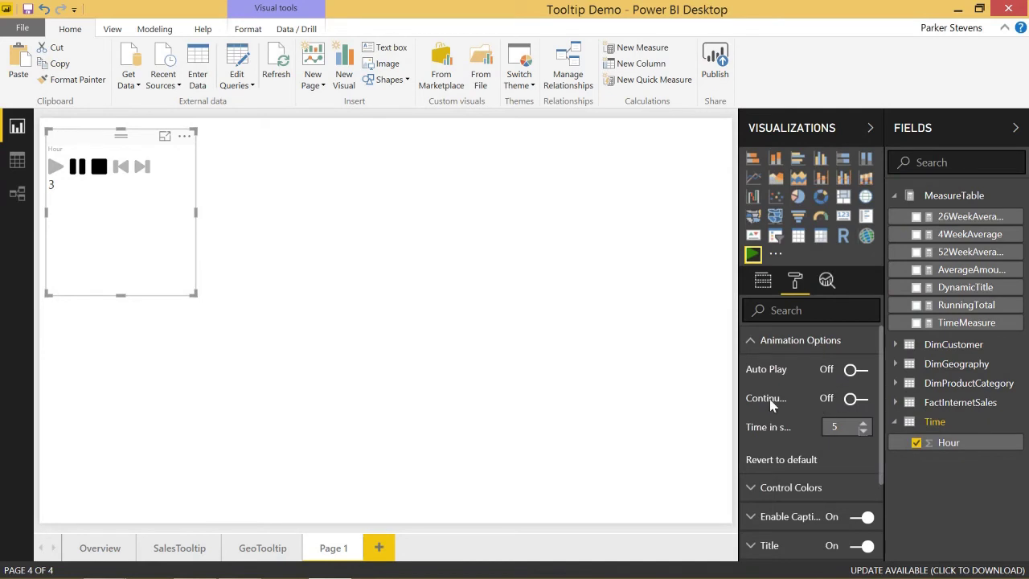
left_click(850, 398)
left_click(864, 432)
left_click(864, 432)
left_click(864, 431)
left_click(864, 432)
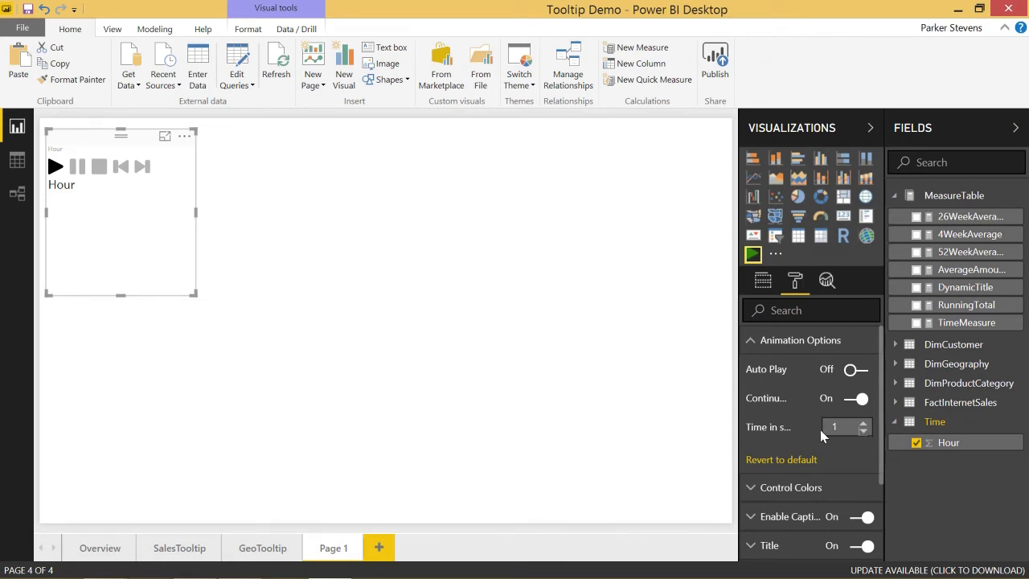
- Play the player to hour 4, then add a card showing TimeMeasure
left_click(54, 168)
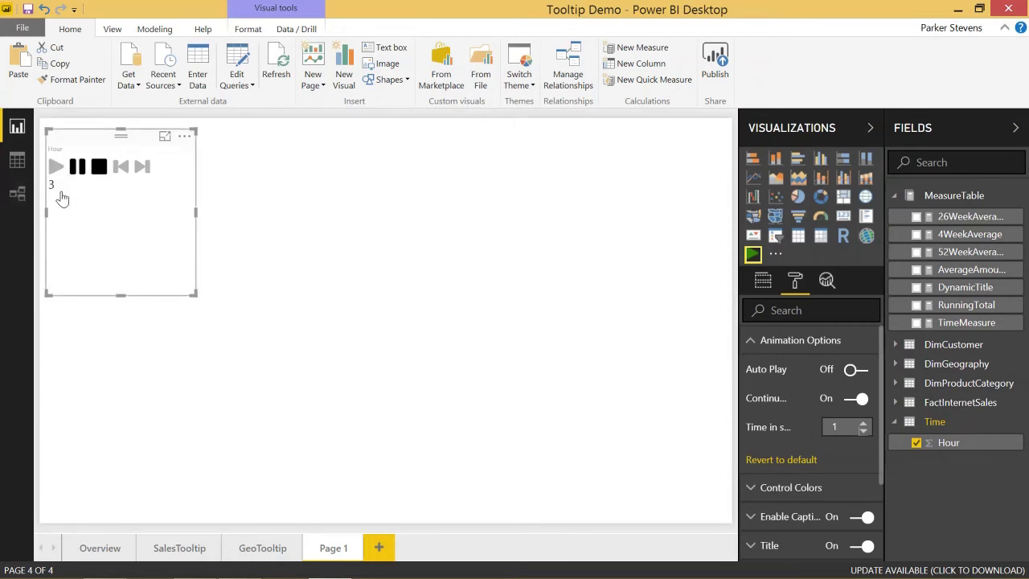
left_click(77, 168)
left_click(634, 315)
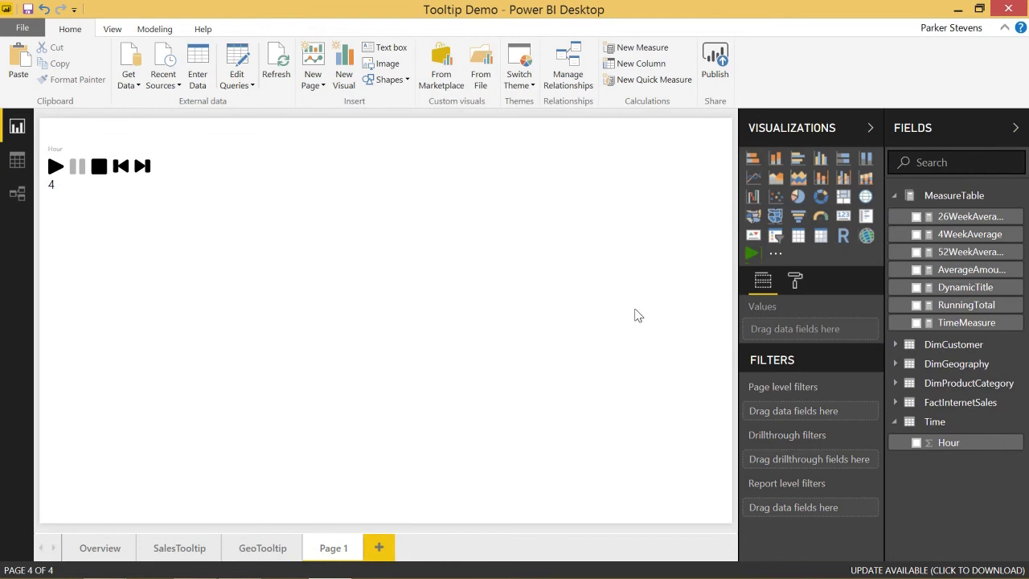
left_click(842, 215)
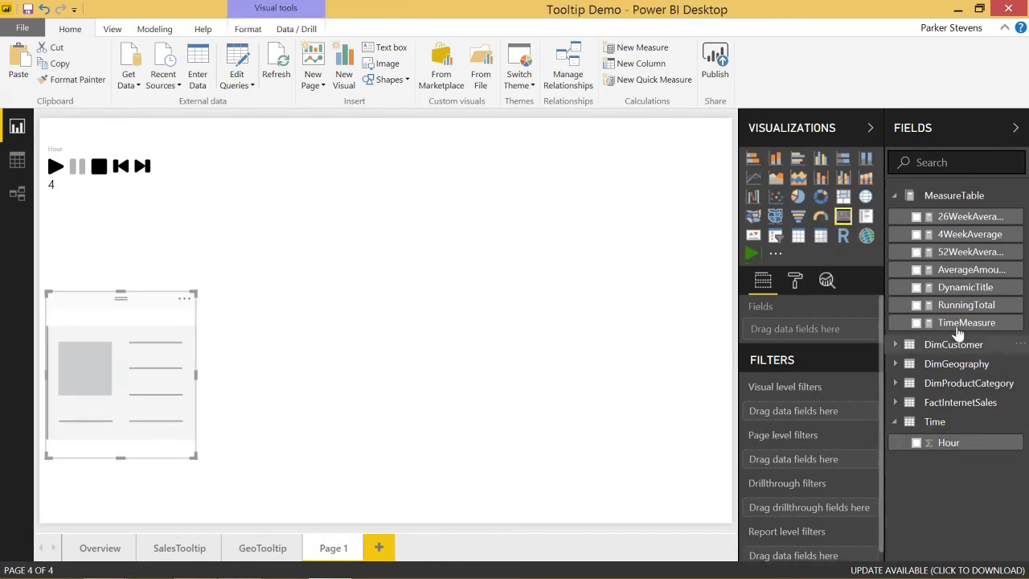
left_click_drag(958, 333, 135, 383)
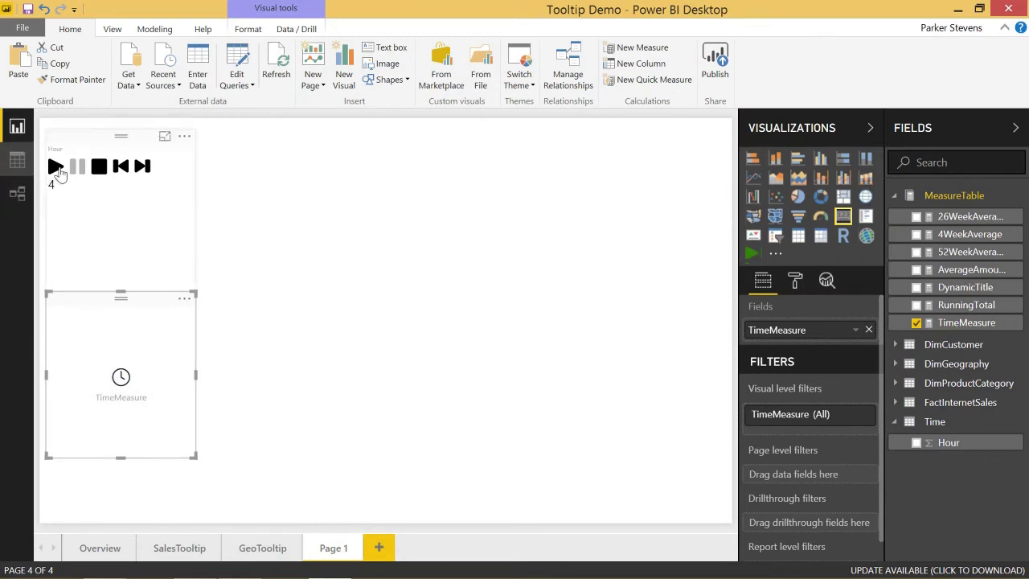
- Play the Drilldown Player so the TimeMeasure clock advances hour by hour
left_click(56, 168)
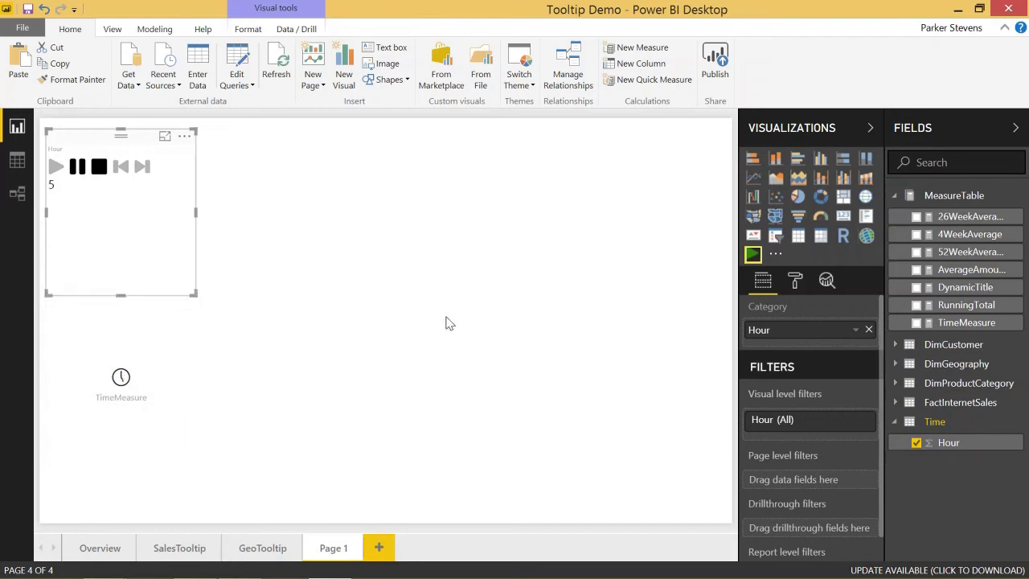
- On the Overview page, wrap the title to two lines and shift Total Sales and Total Orders left
left_click(99, 546)
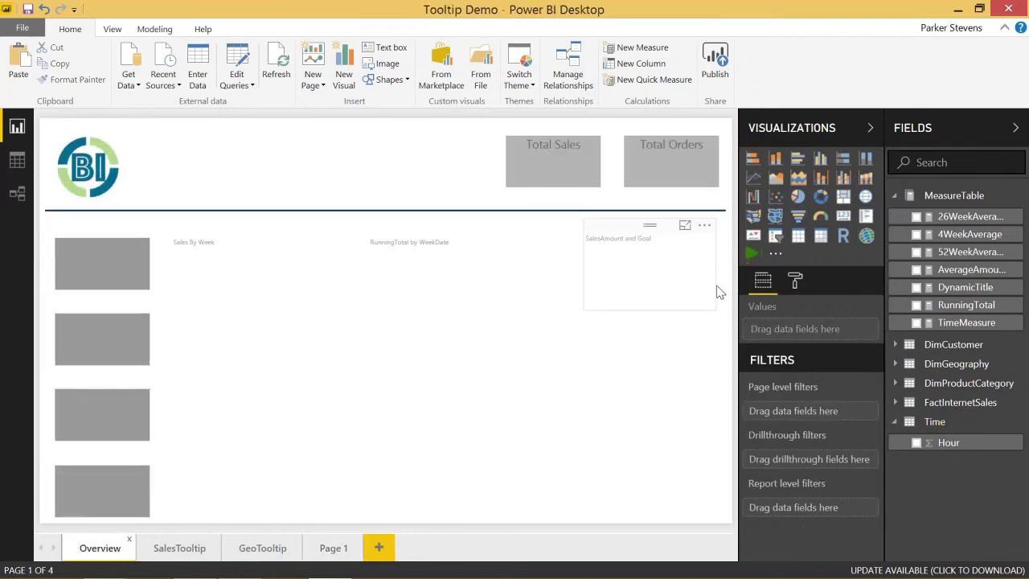
left_click(456, 166)
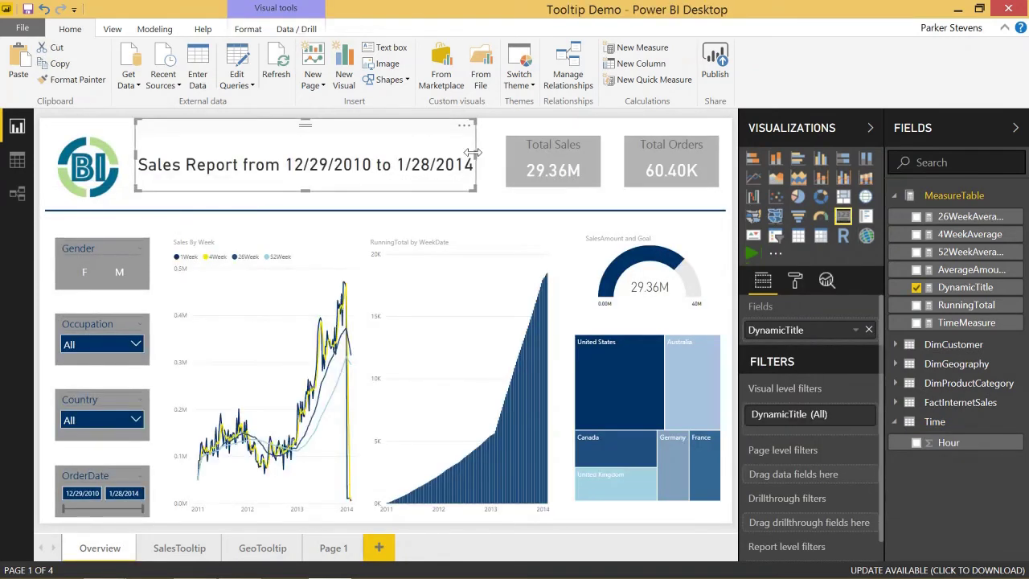
left_click_drag(480, 165, 396, 160)
left_click_drag(559, 153, 487, 153)
left_click_drag(689, 167, 608, 150)
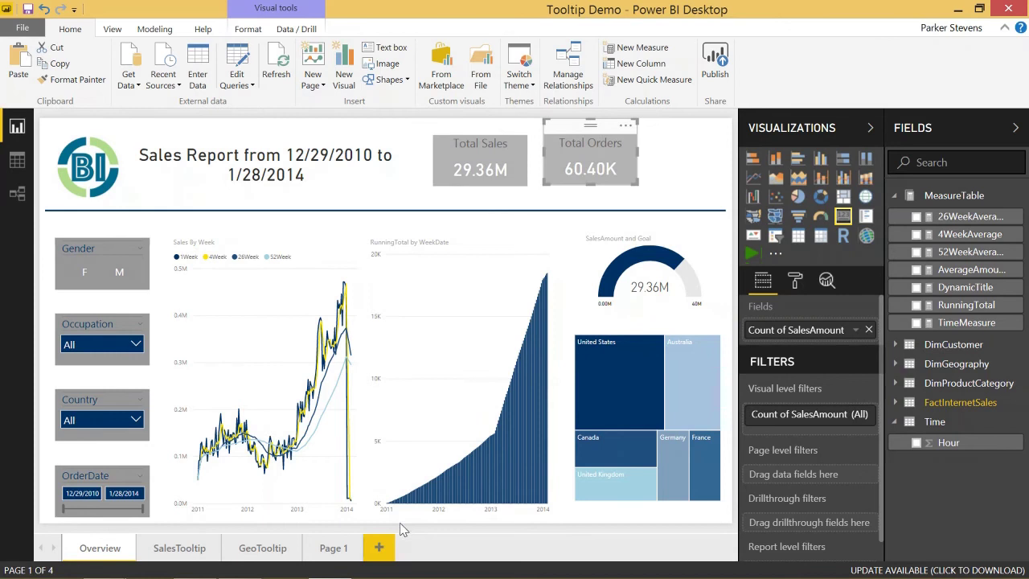
left_click(675, 145)
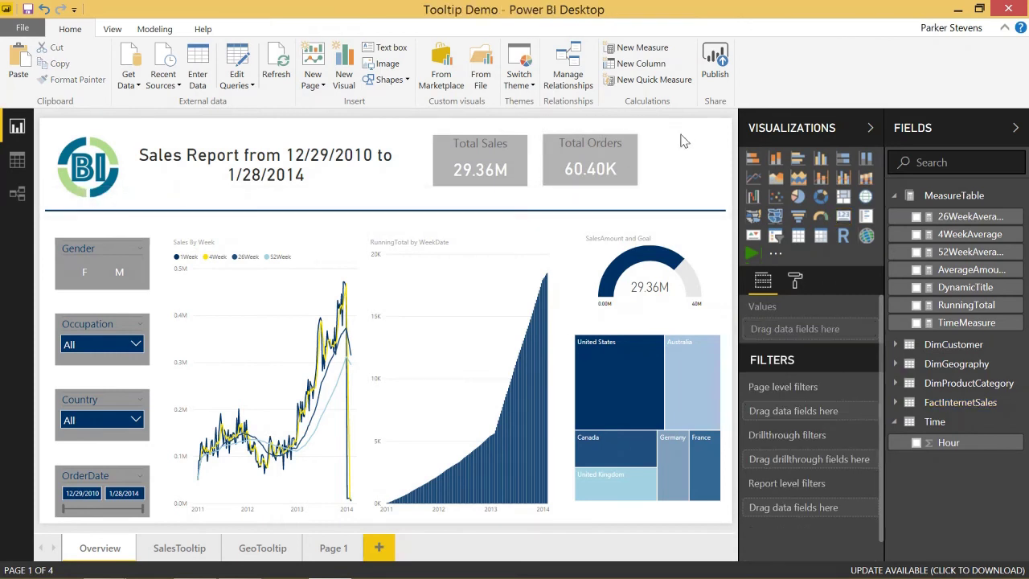
- Add a small card at the top-right beside Total Orders showing TimeMeasure
left_click(844, 218)
left_click_drag(222, 202, 886, 165)
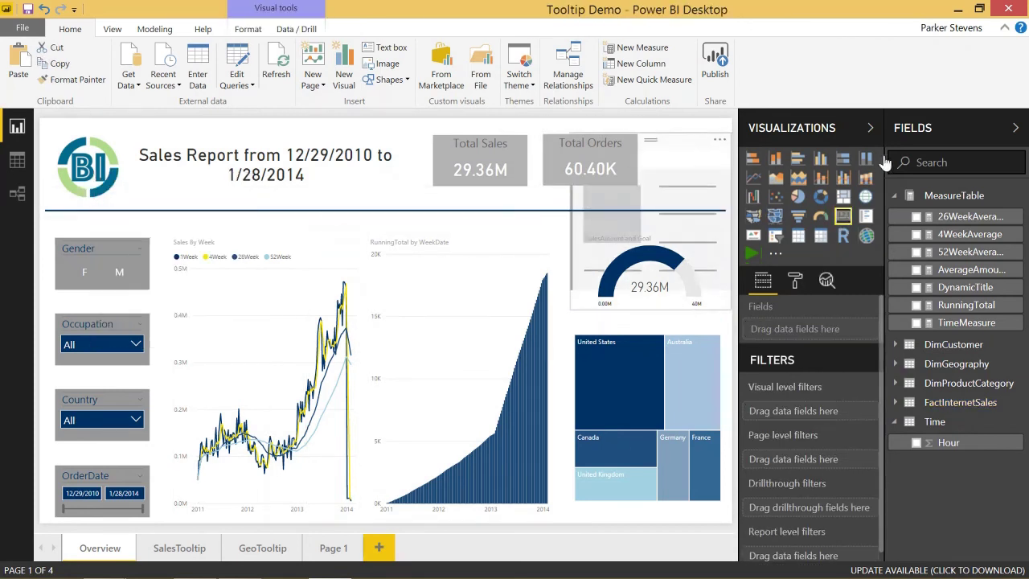
left_click_drag(569, 295, 649, 183)
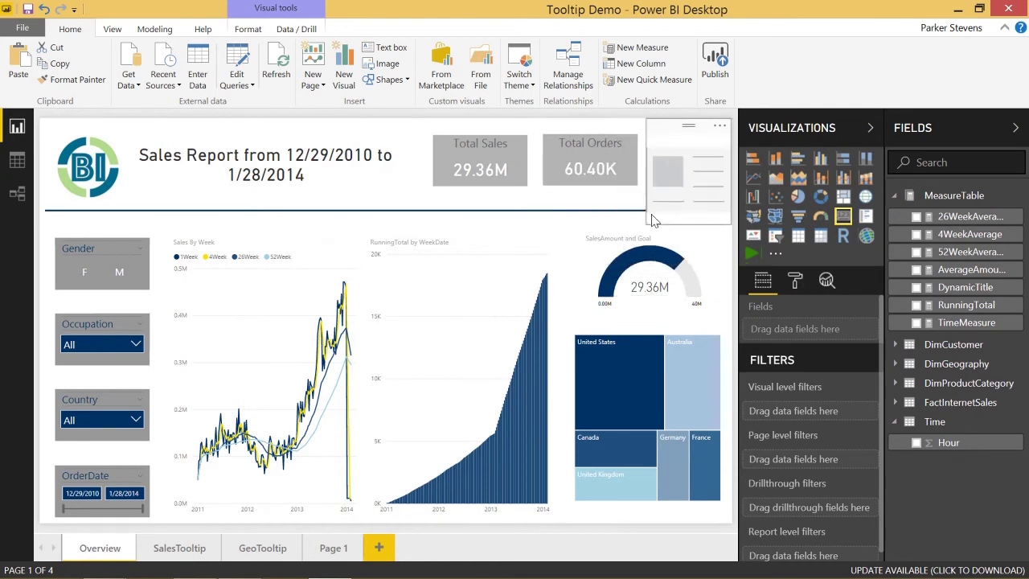
left_click(639, 195)
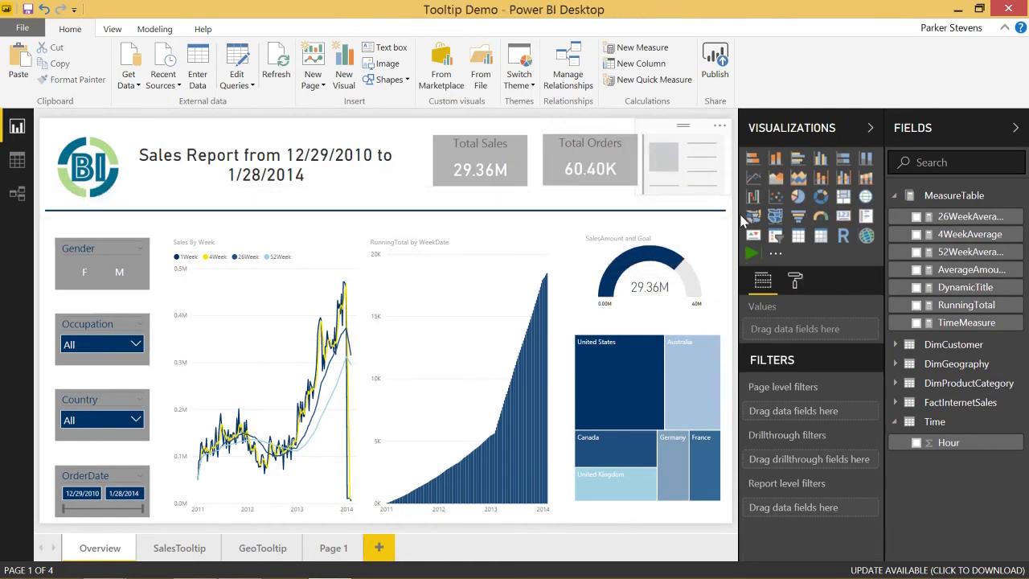
left_click_drag(961, 326, 688, 161)
- Make the clock card's data label bright green and enlarge its text size to 40
left_click(795, 282)
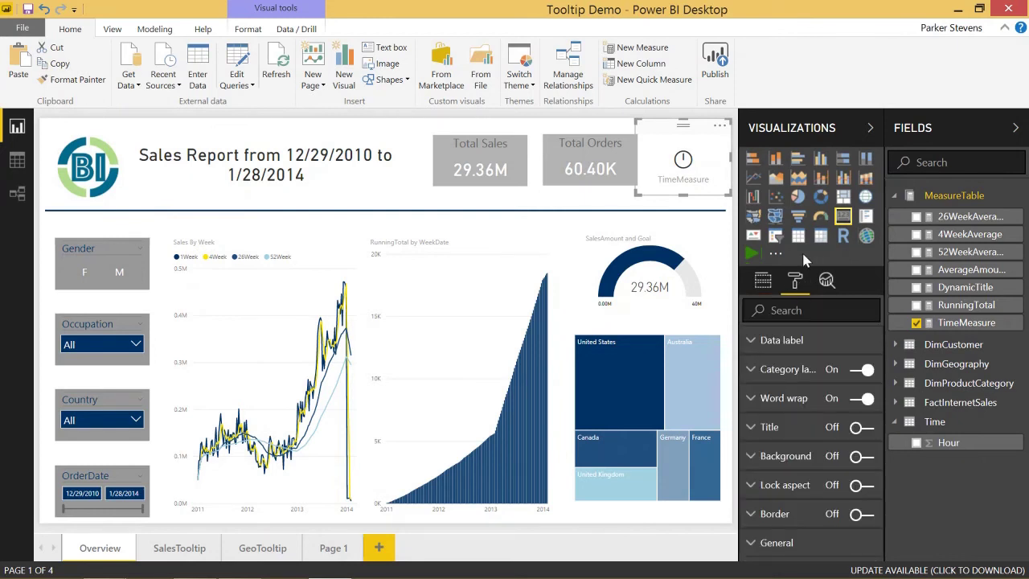
left_click(835, 345)
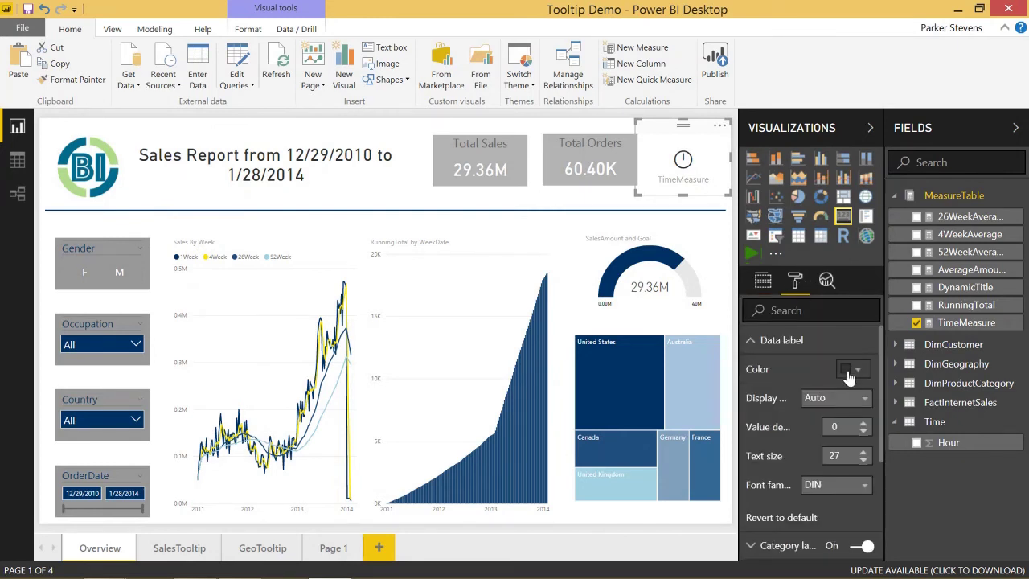
left_click(849, 372)
left_click(754, 497)
left_click(863, 452)
left_click(863, 452)
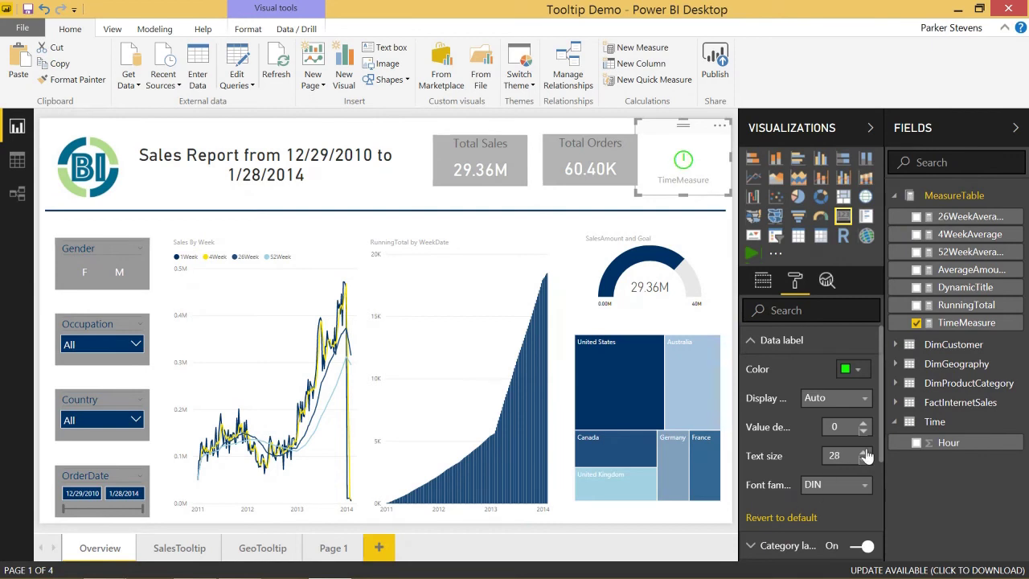
left_click(863, 451)
left_click(863, 452)
left_click(863, 452)
left_click(863, 452)
left_click(863, 452)
left_click(863, 451)
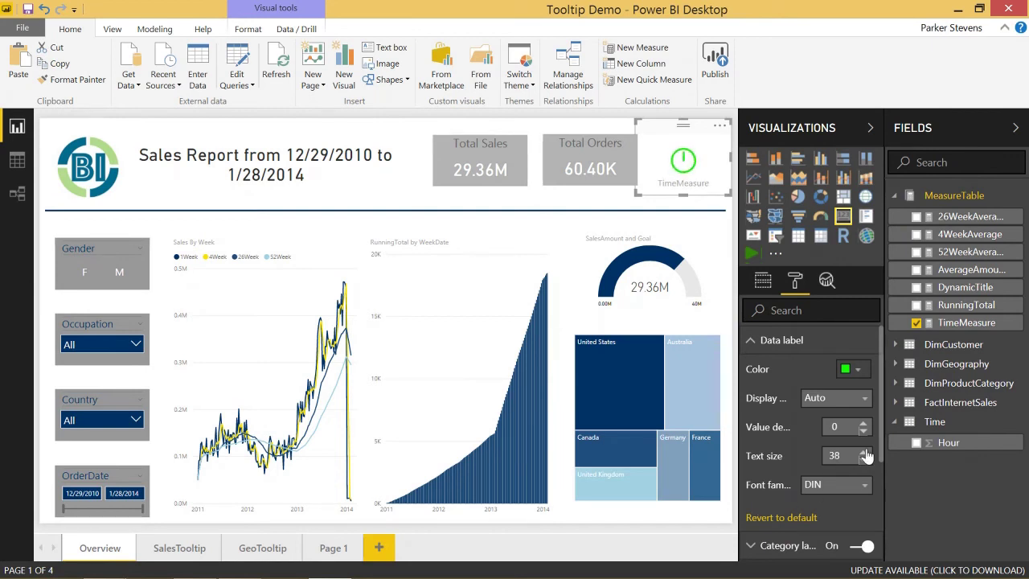
left_click(863, 451)
left_click(863, 451)
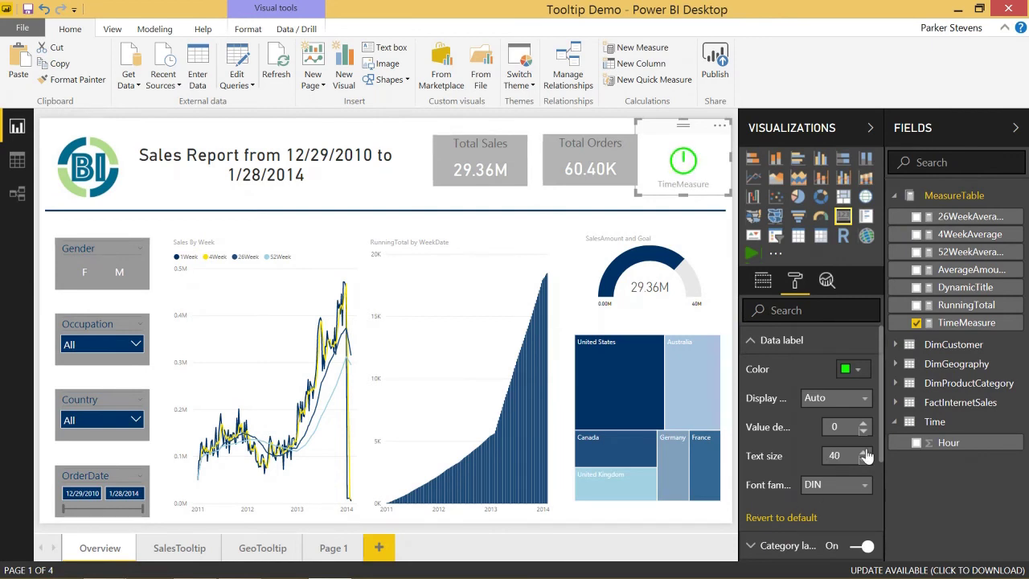
- Turn off the category label and shorten the card so the clock icon is centred
left_click(783, 341)
left_click(860, 370)
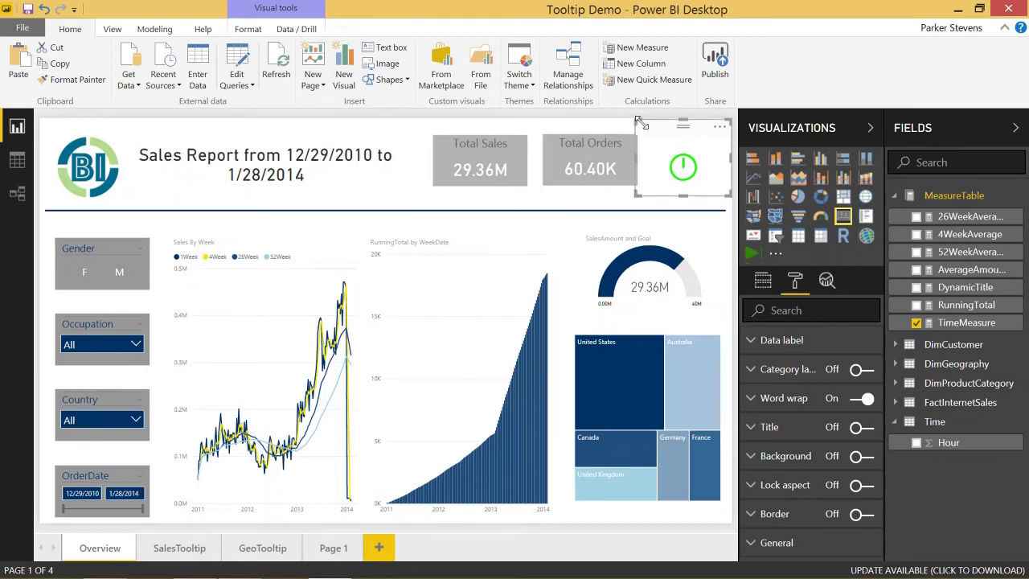
left_click(671, 141)
left_click_drag(671, 141, 675, 142)
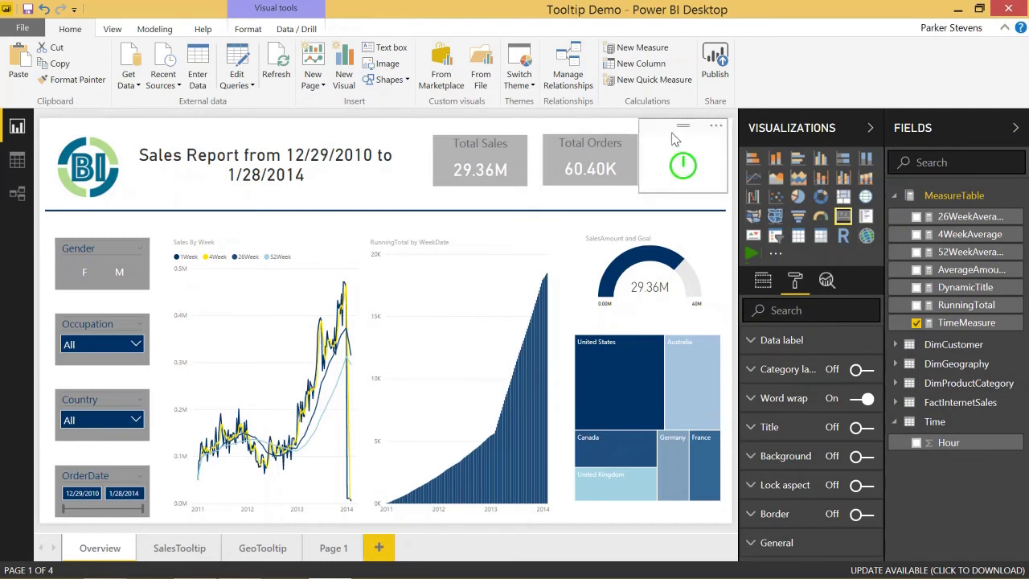
left_click_drag(687, 188, 688, 178)
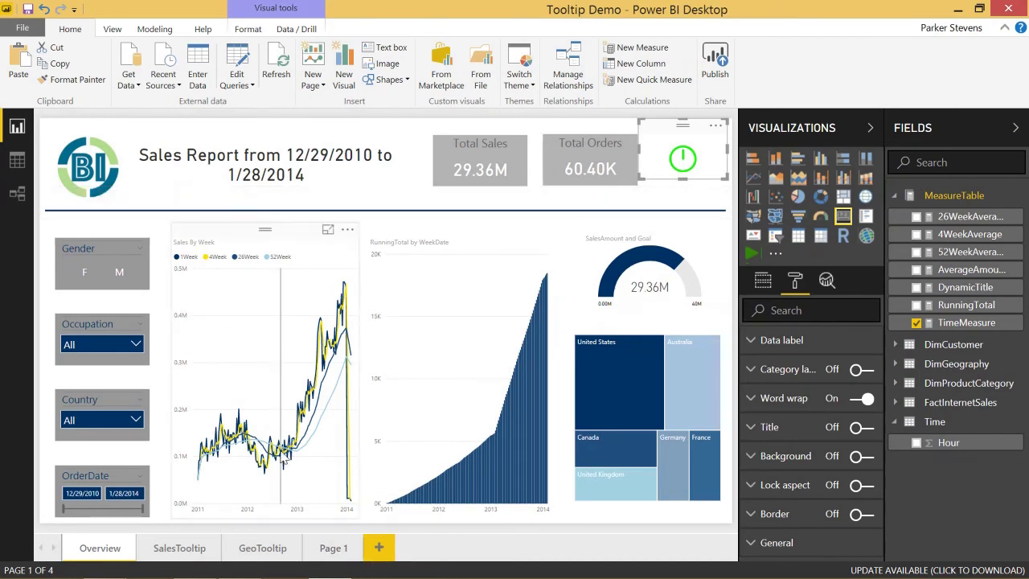
- Add a play-axis player driven by Hour and shrink it to a small box
mouse_move(359, 364)
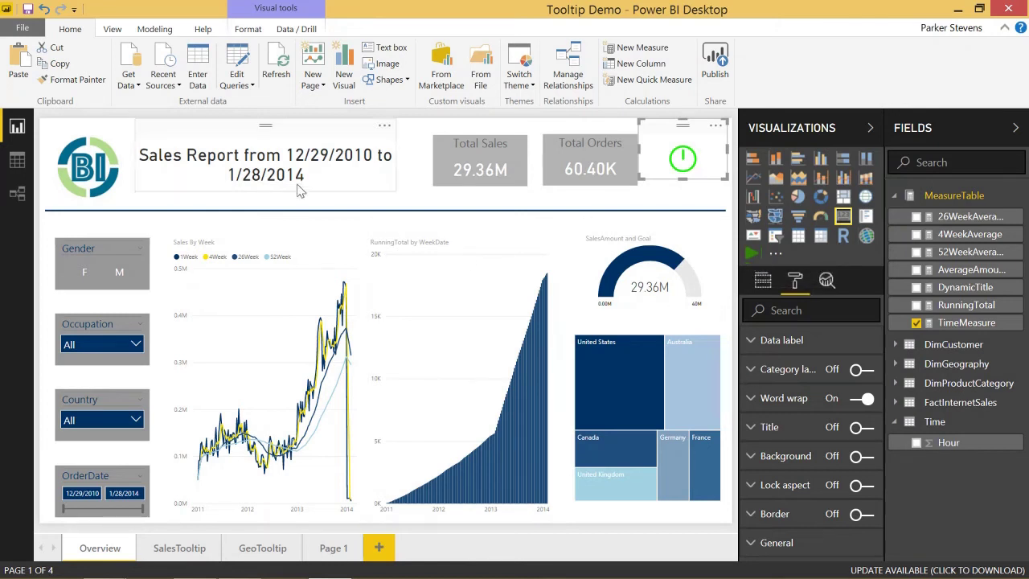
left_click(412, 178)
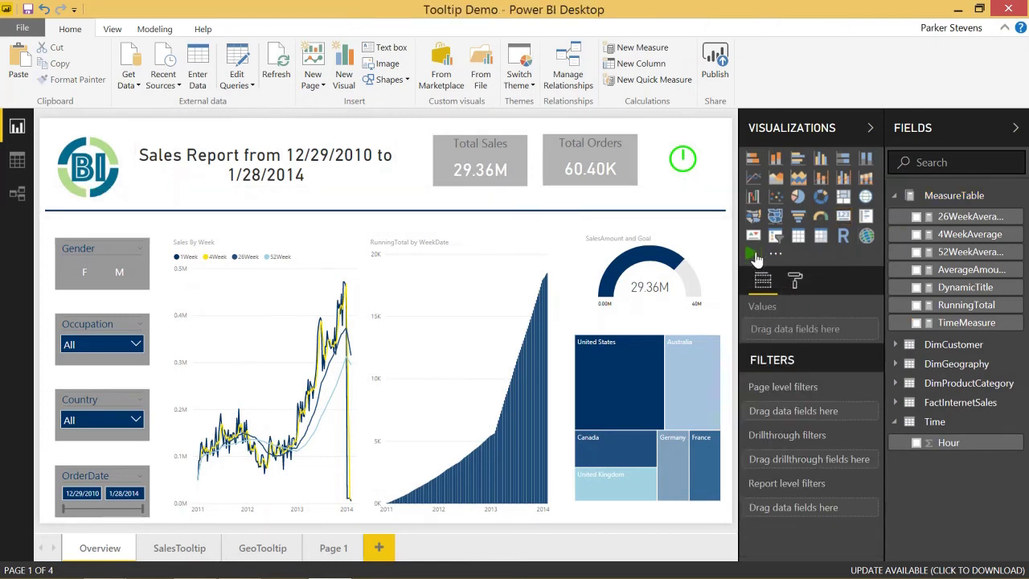
left_click(752, 254)
left_click_drag(161, 223, 91, 401)
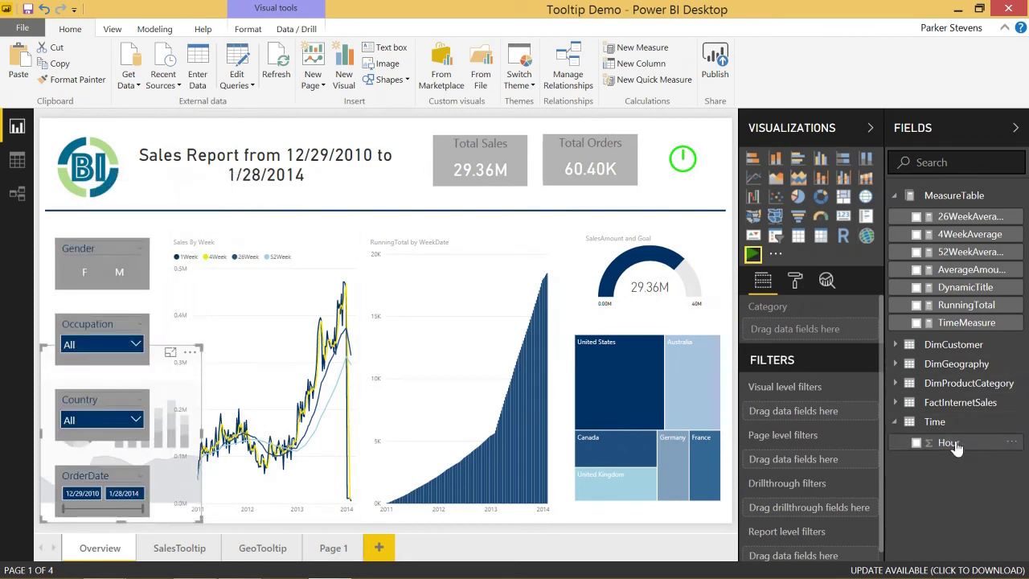
left_click_drag(952, 447, 141, 381)
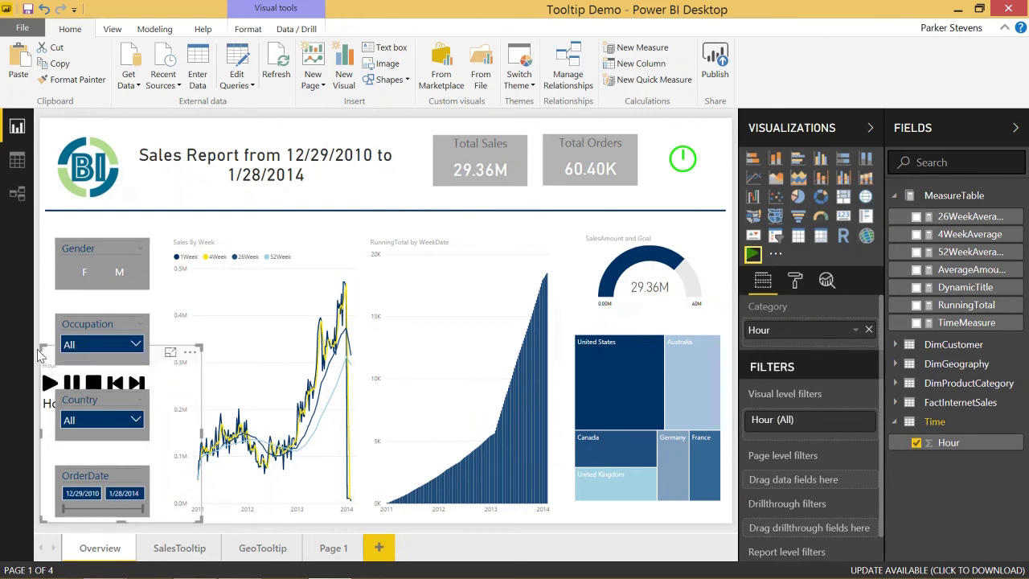
left_click_drag(41, 345, 169, 474)
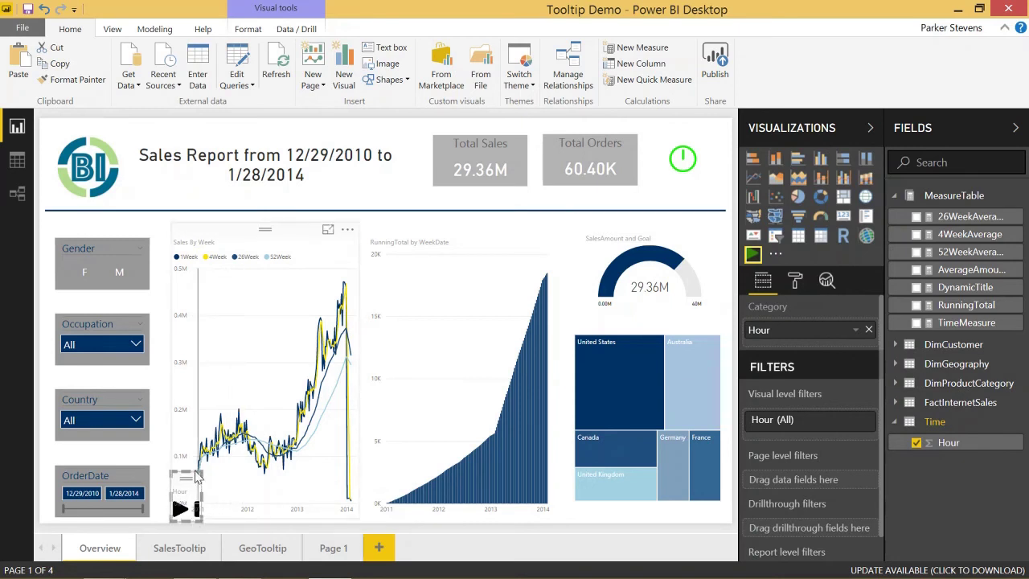
- Move the small Hour player onto the Gender slicer's left edge
left_click_drag(191, 483, 198, 487)
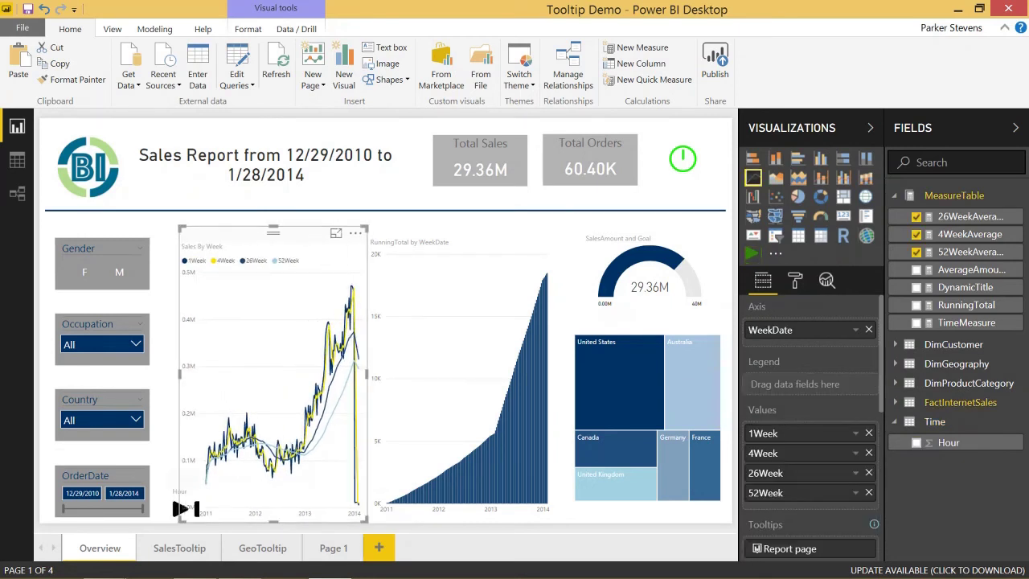
left_click(171, 513)
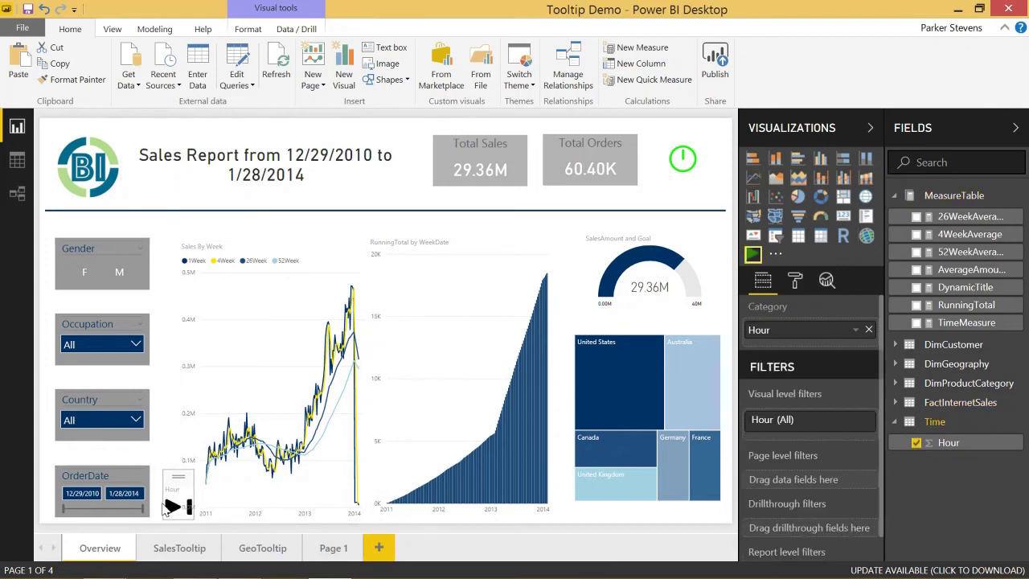
left_click(70, 276)
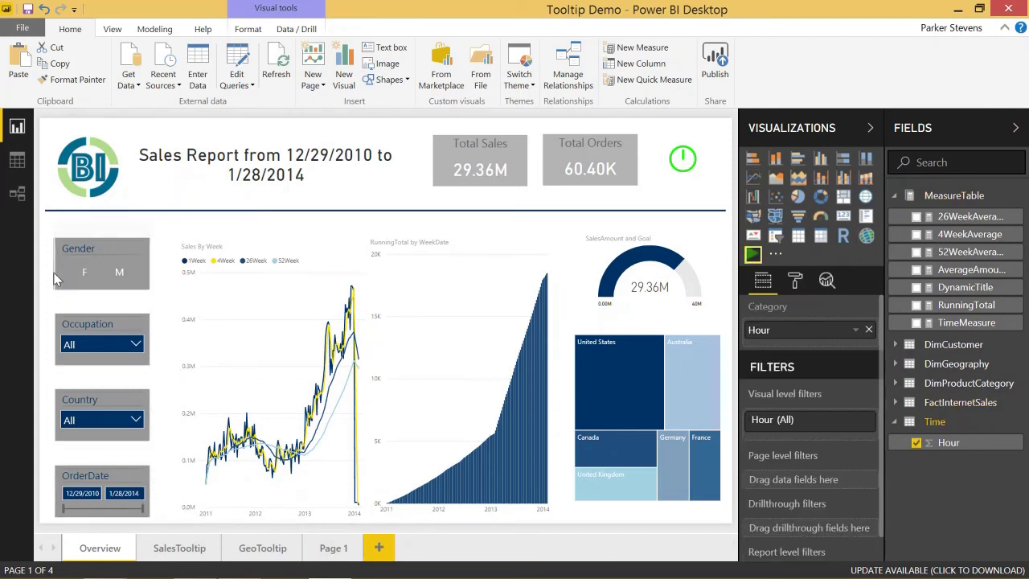
left_click_drag(68, 275, 40, 276)
left_click(44, 276)
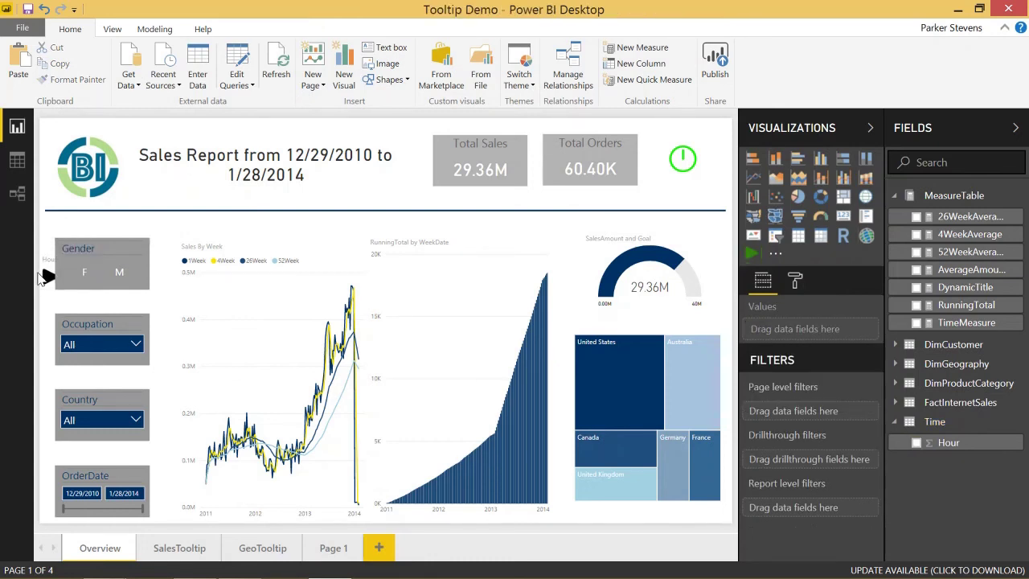
- Turn on continuous playback in the Hour player's Animation Options
left_click(795, 281)
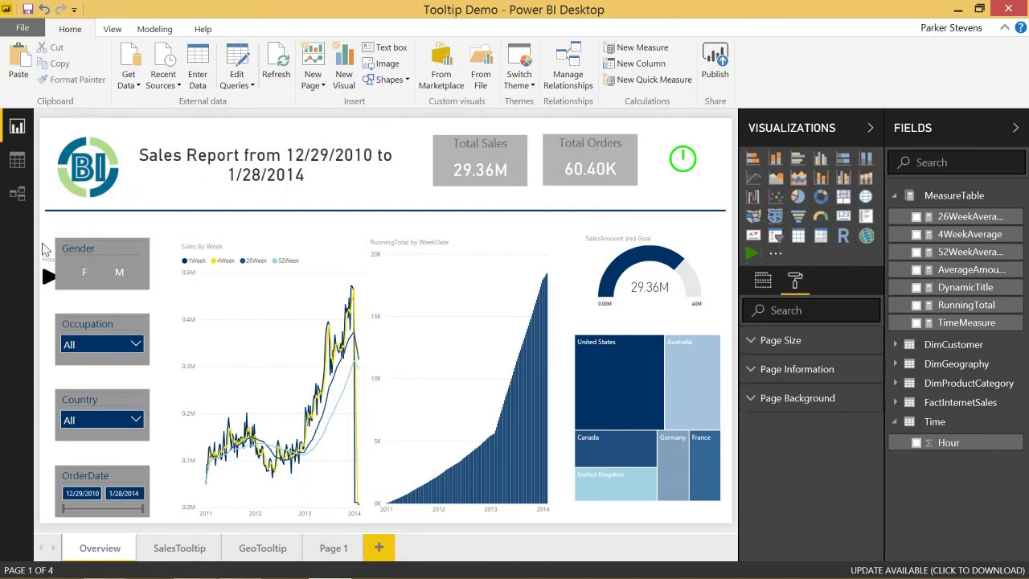
left_click(49, 247)
left_click(795, 281)
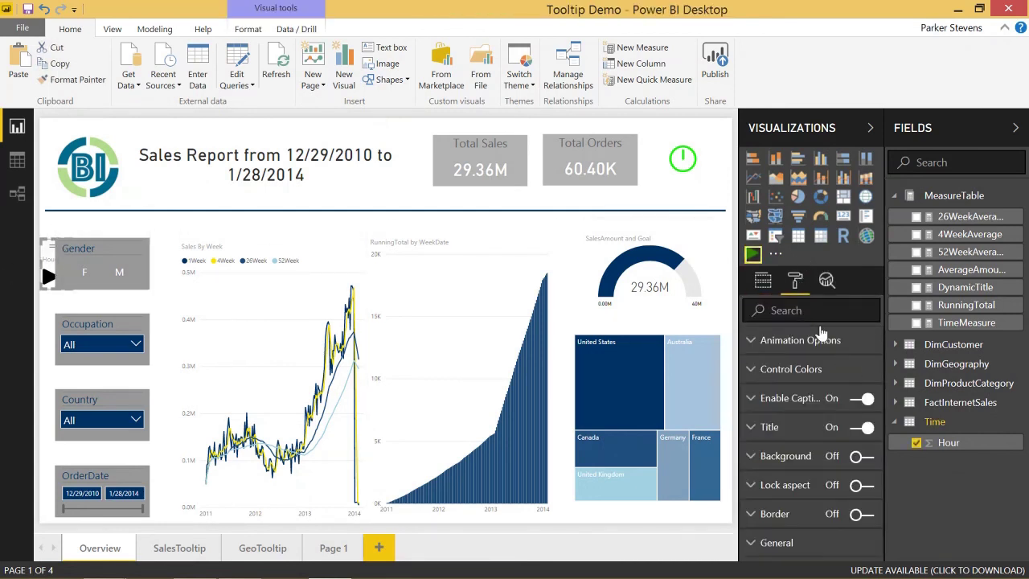
left_click(807, 344)
left_click(852, 399)
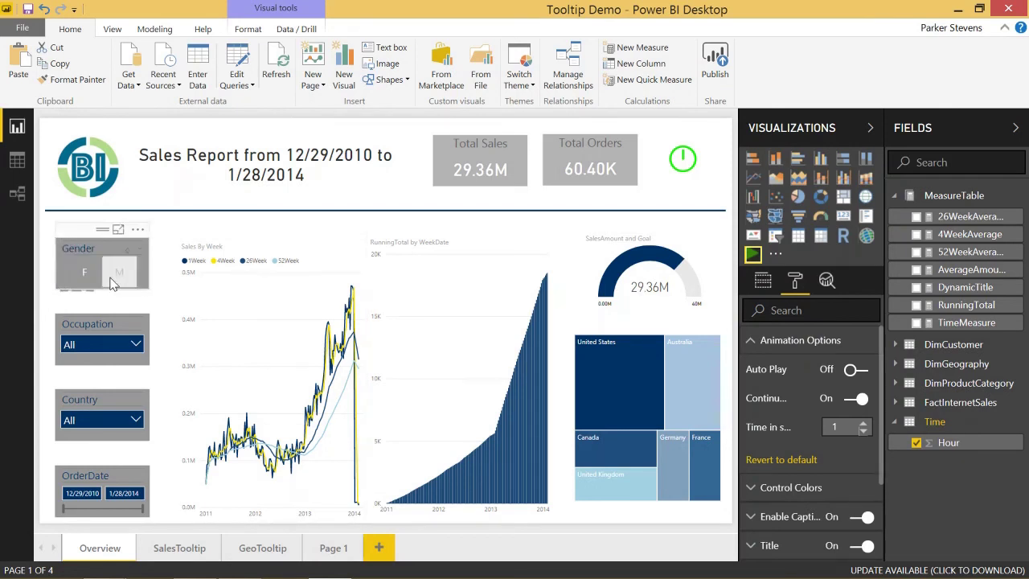
- Show the Selection pane and step through the page's visuals down to the Hour player
left_click(111, 29)
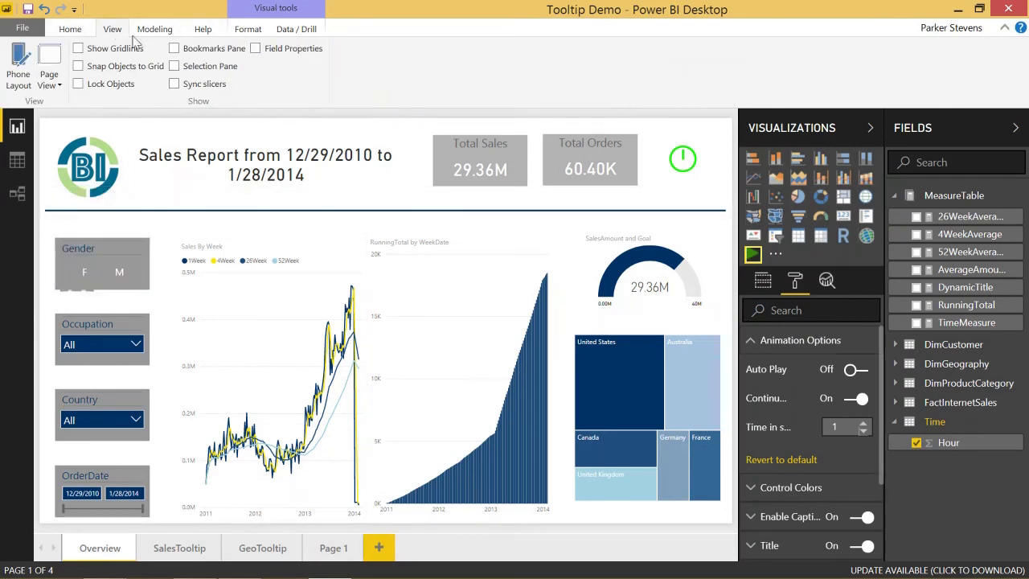
left_click(174, 67)
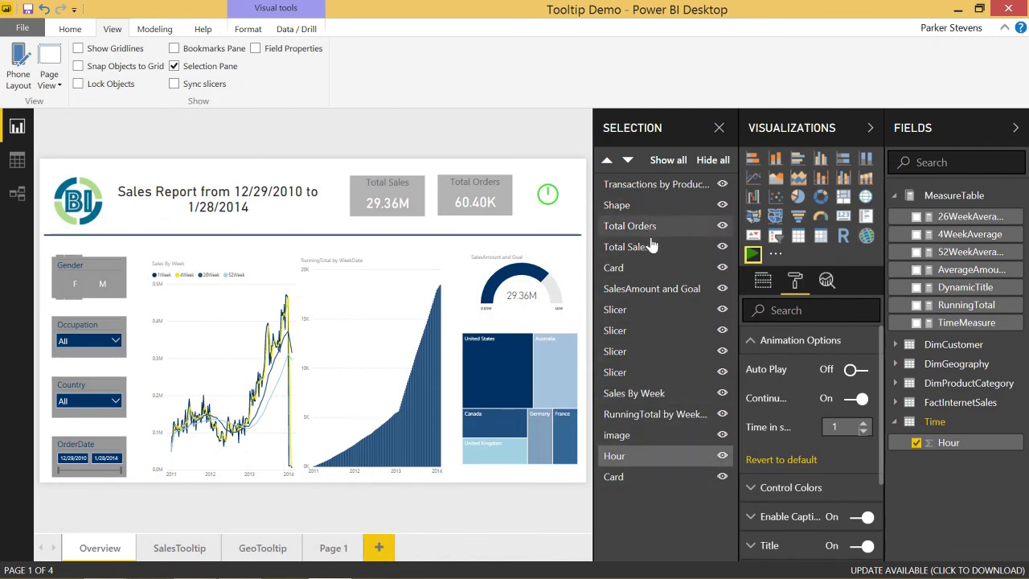
left_click(662, 331)
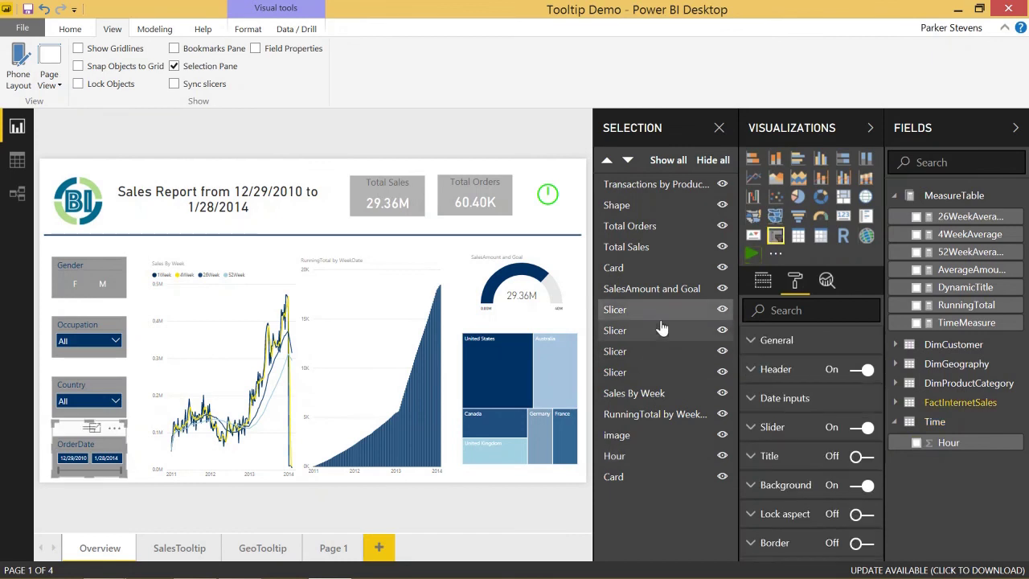
left_click(663, 393)
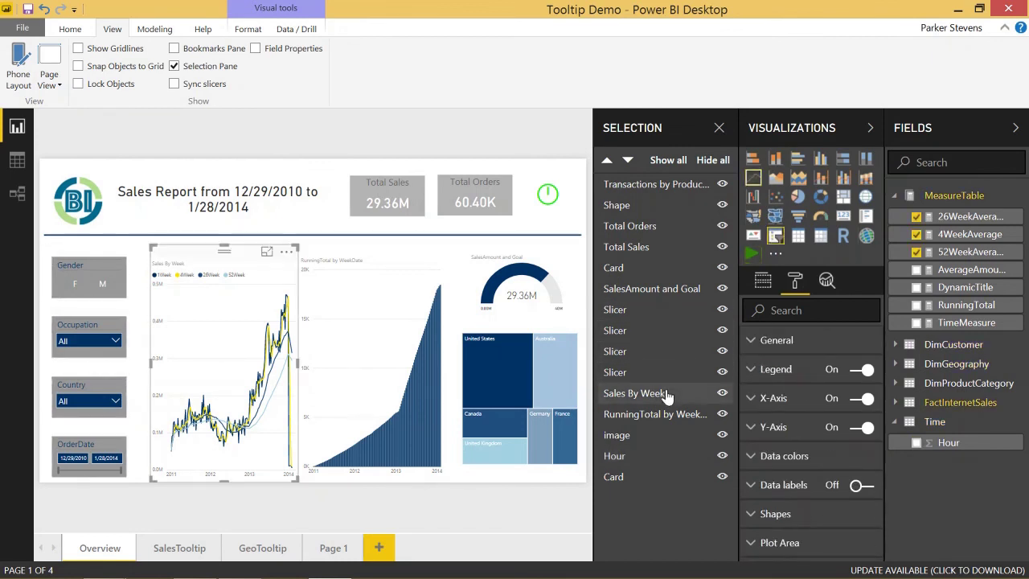
left_click(667, 414)
left_click(660, 434)
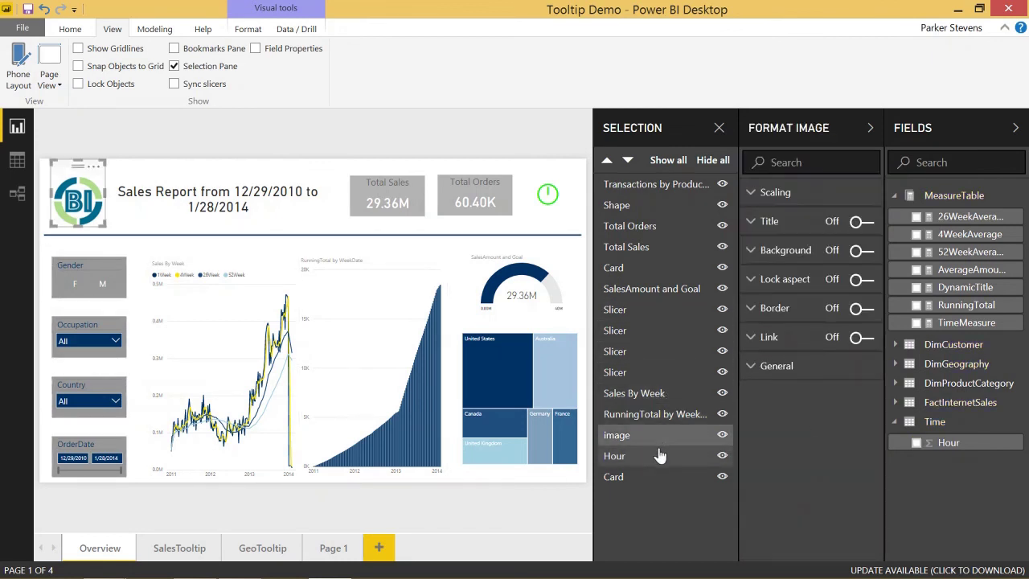
left_click(659, 455)
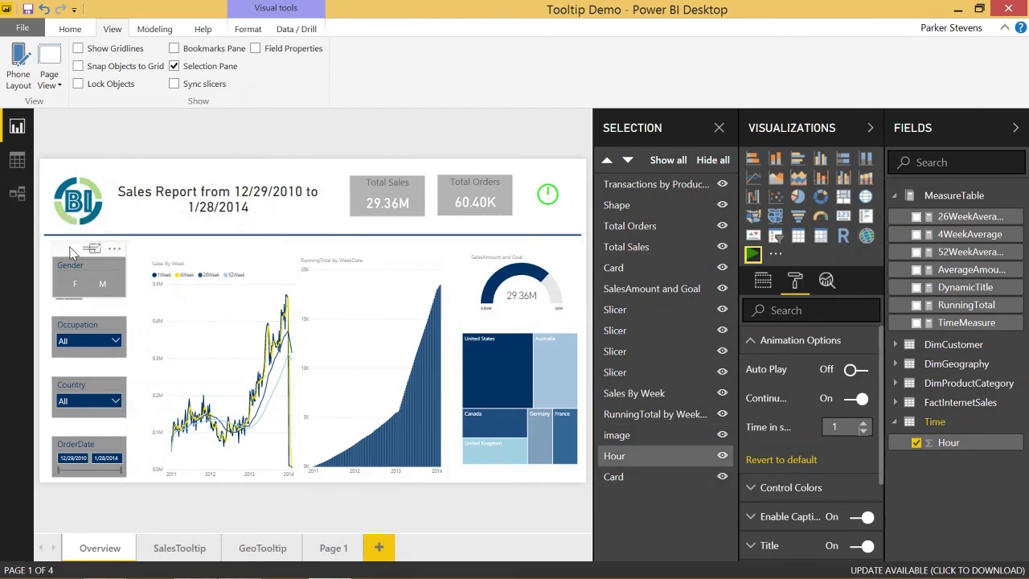
- Start the Hour player over the Gender slicer playing
left_click(55, 294)
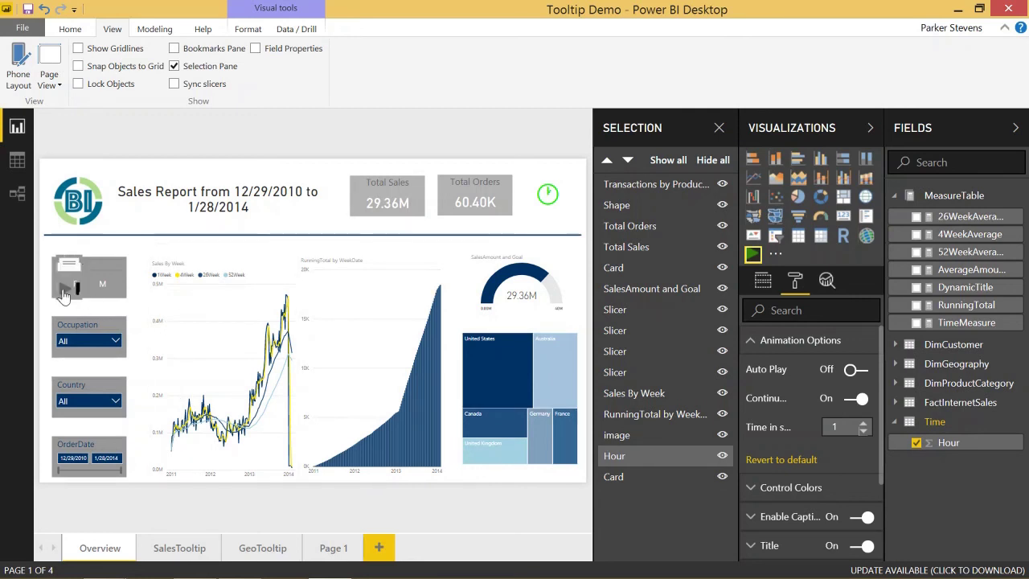
left_click(63, 291)
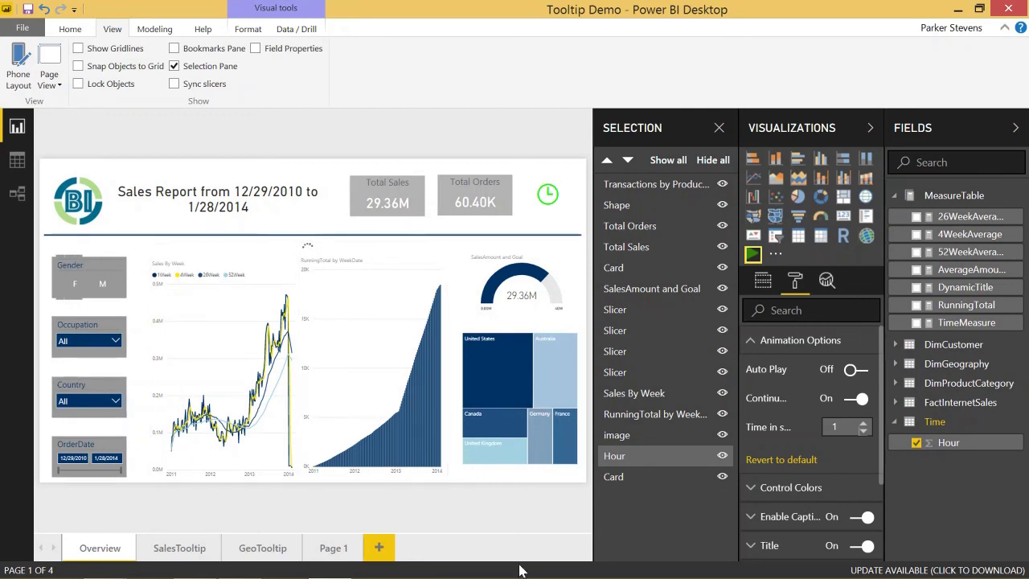
left_click(66, 295)
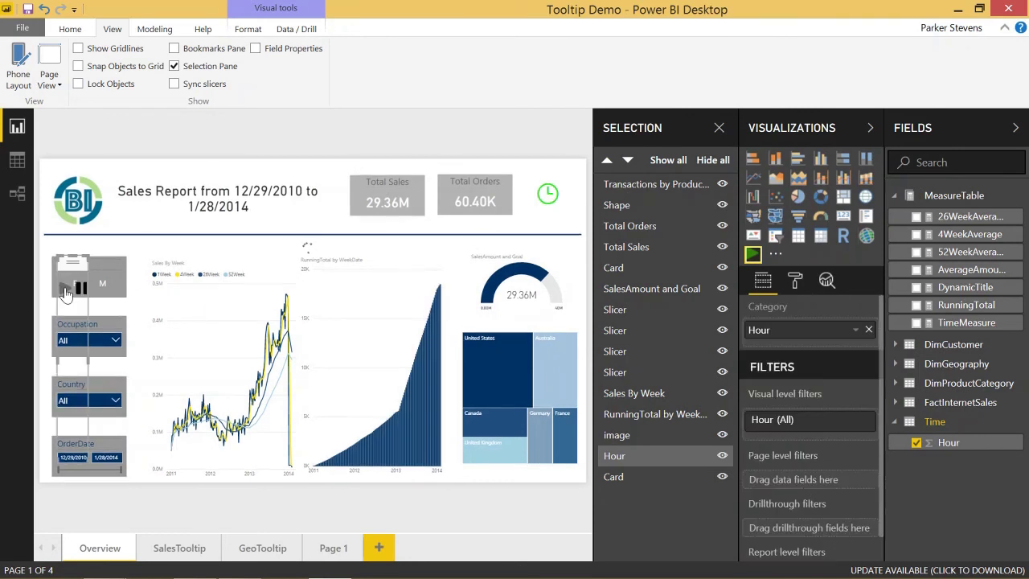